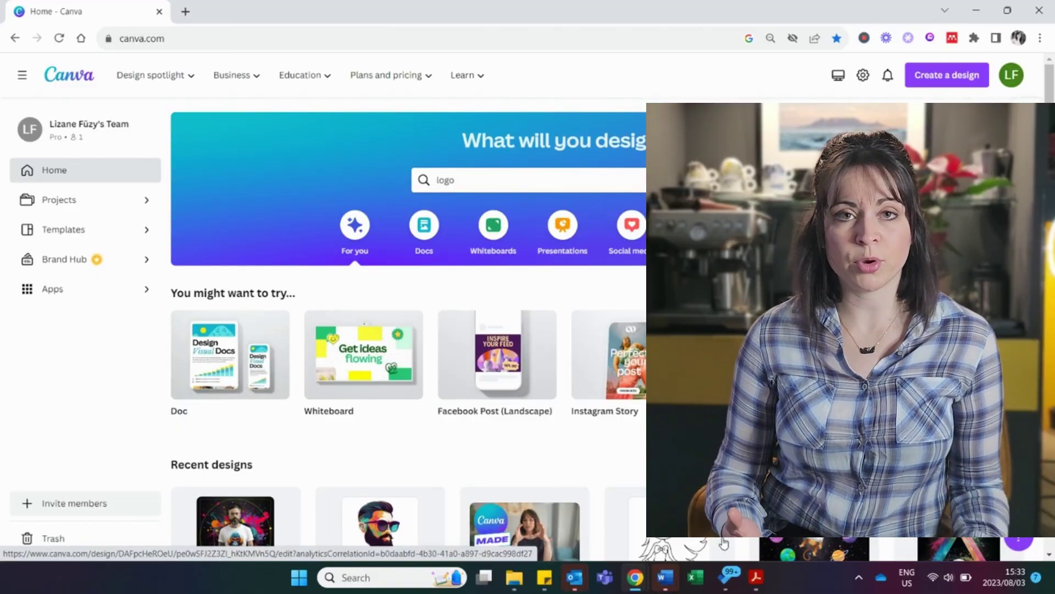
Start a new blank Logo design from the Create a design menu
{"action": "scroll", "coordinate": [723, 543], "scroll_direction": "down", "scroll_amount": 2}
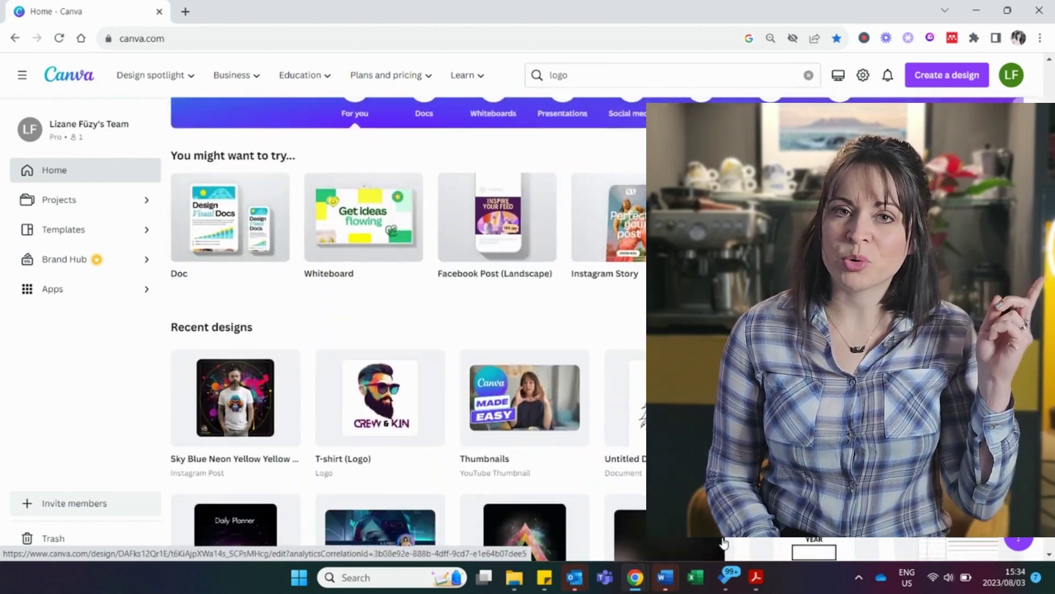
{"action": "scroll", "coordinate": [724, 543], "scroll_direction": "down", "scroll_amount": 1}
{"action": "scroll", "coordinate": [724, 542], "scroll_direction": "up", "scroll_amount": 3}
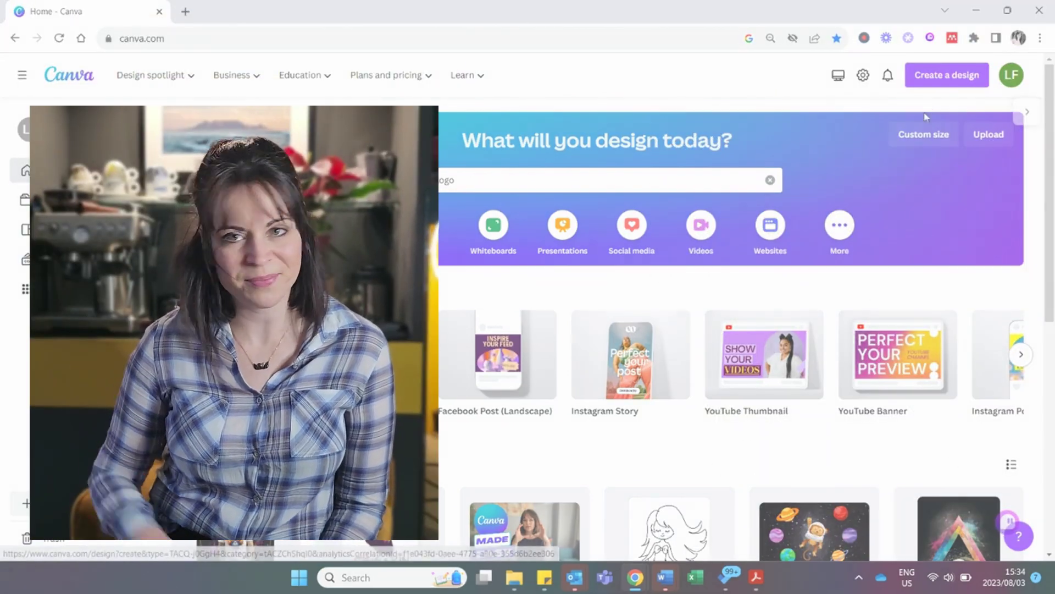
{"action": "left_click", "coordinate": [941, 78]}
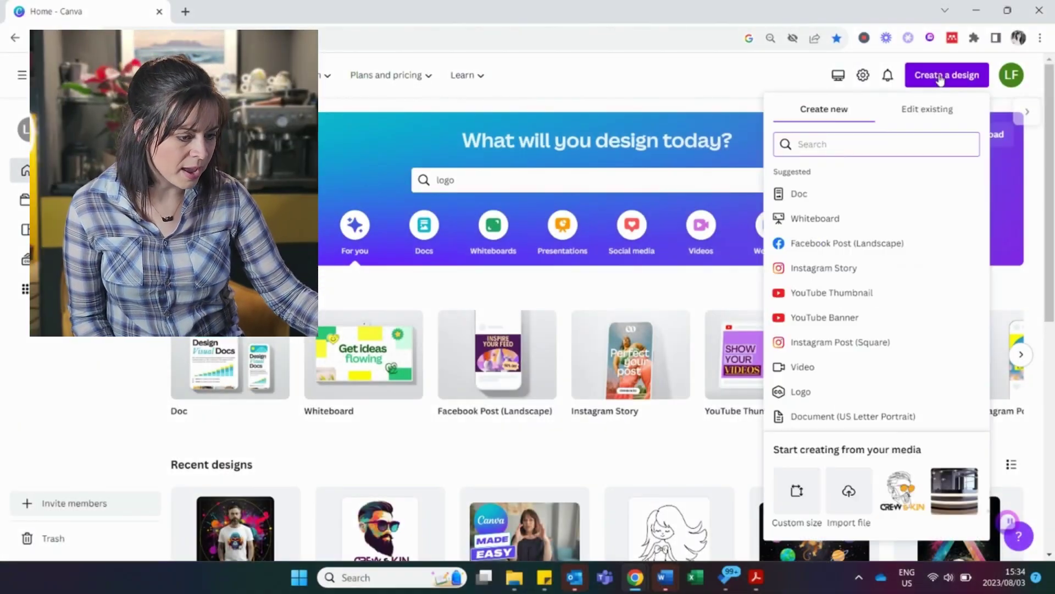
{"action": "scroll", "coordinate": [934, 415], "scroll_direction": "down", "scroll_amount": 1}
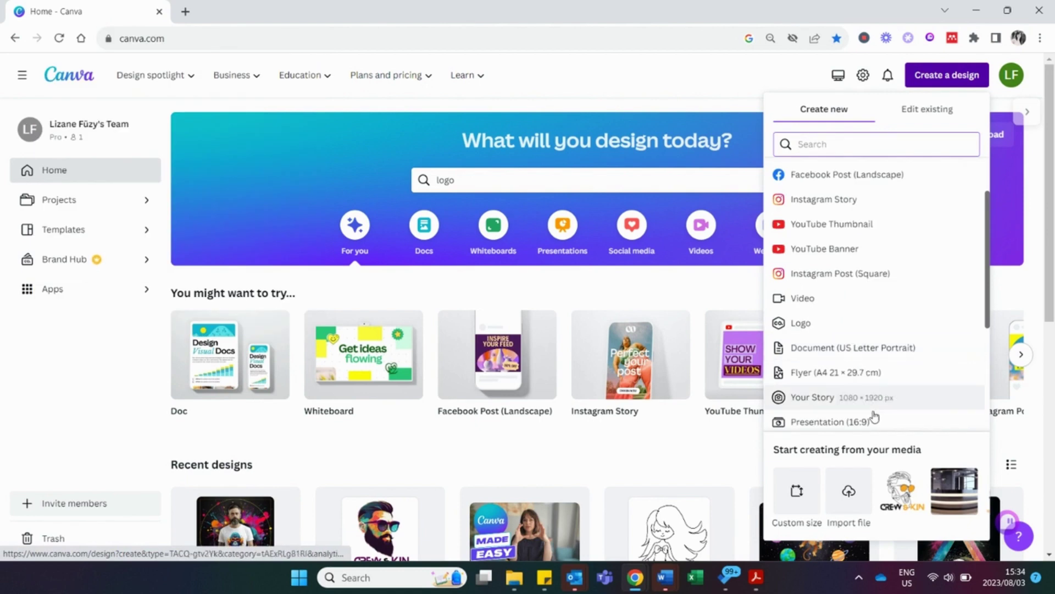
{"action": "left_click", "coordinate": [800, 323]}
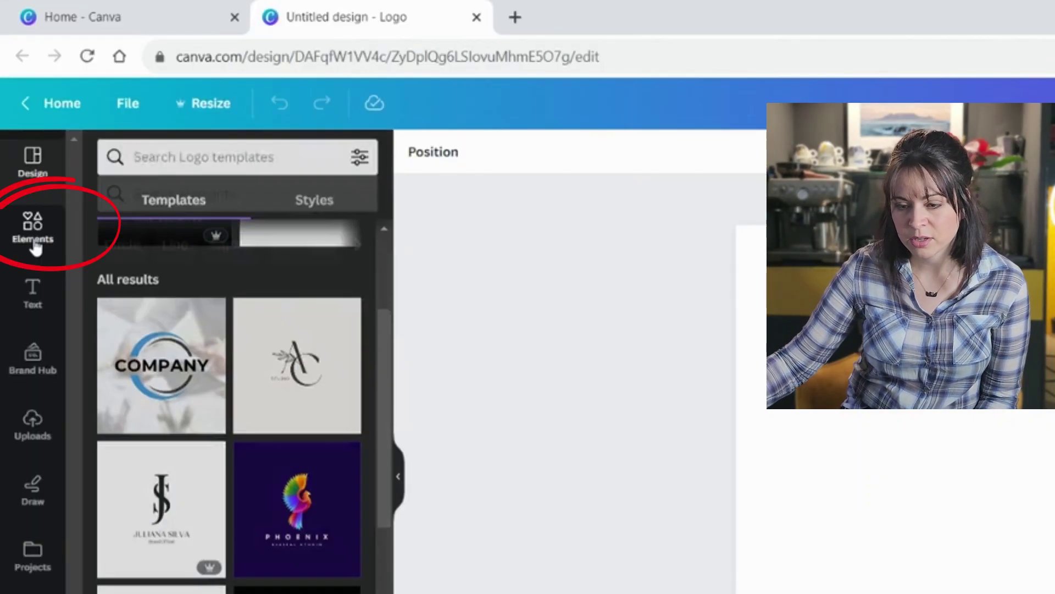
Browse the full Frames collection in the Elements panel
{"action": "left_click", "coordinate": [22, 159]}
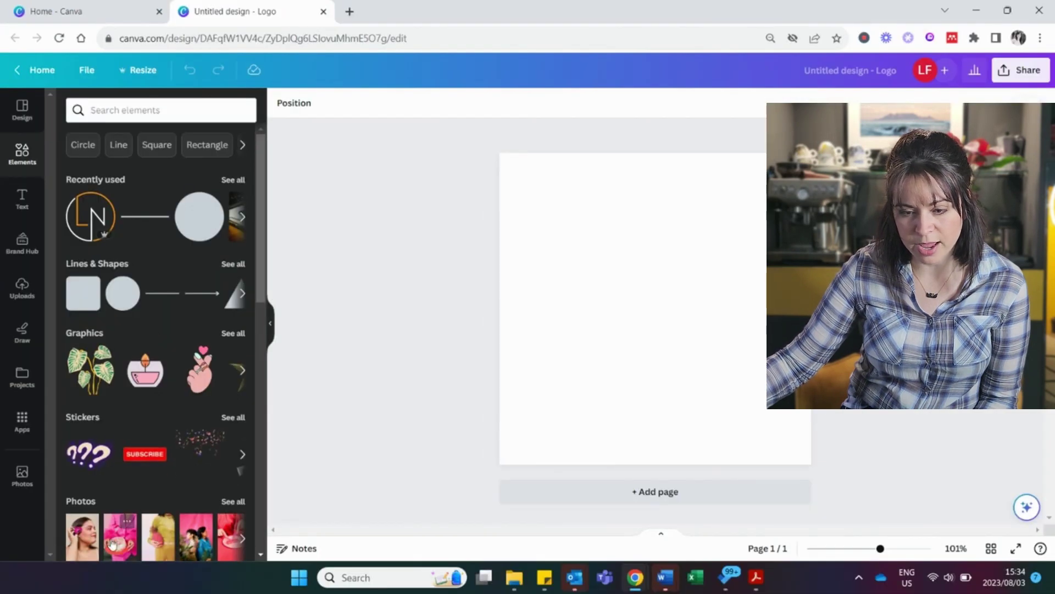
{"action": "scroll", "coordinate": [125, 507], "scroll_direction": "down", "scroll_amount": 10}
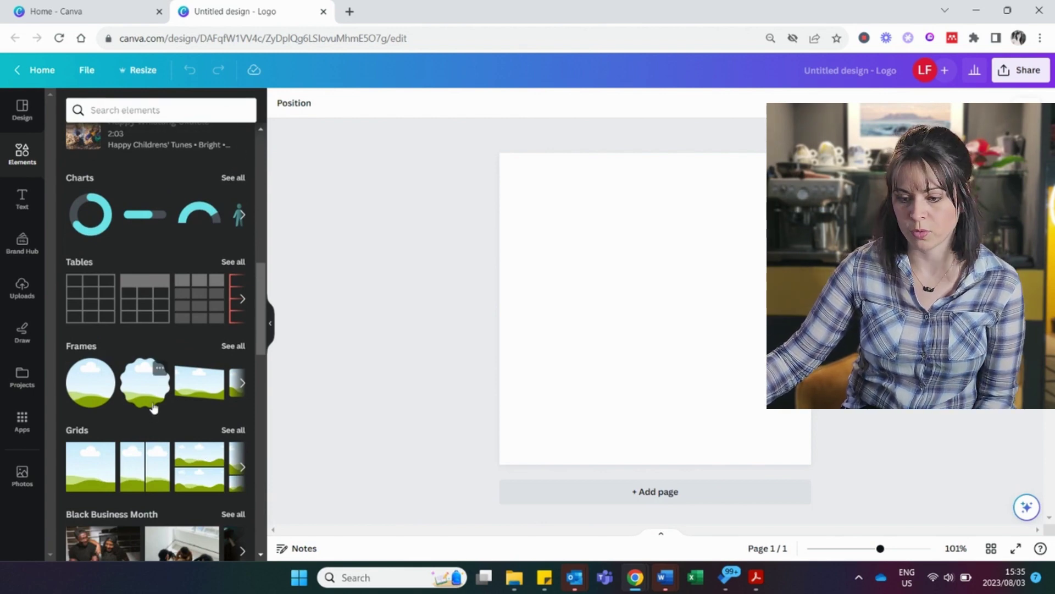
{"action": "left_click", "coordinate": [235, 346]}
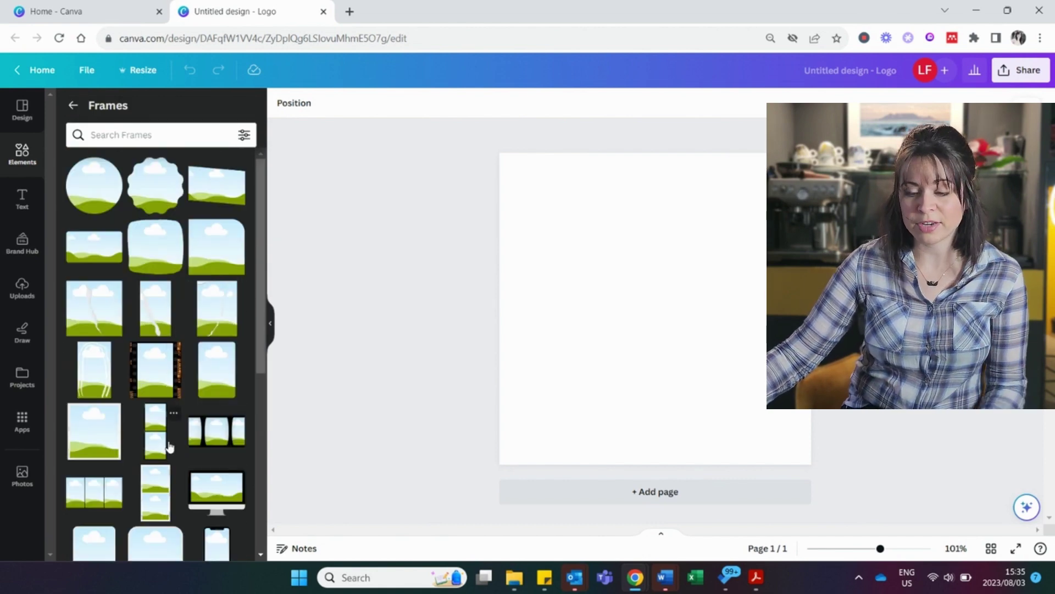
{"action": "scroll", "coordinate": [165, 434], "scroll_direction": "down", "scroll_amount": 10}
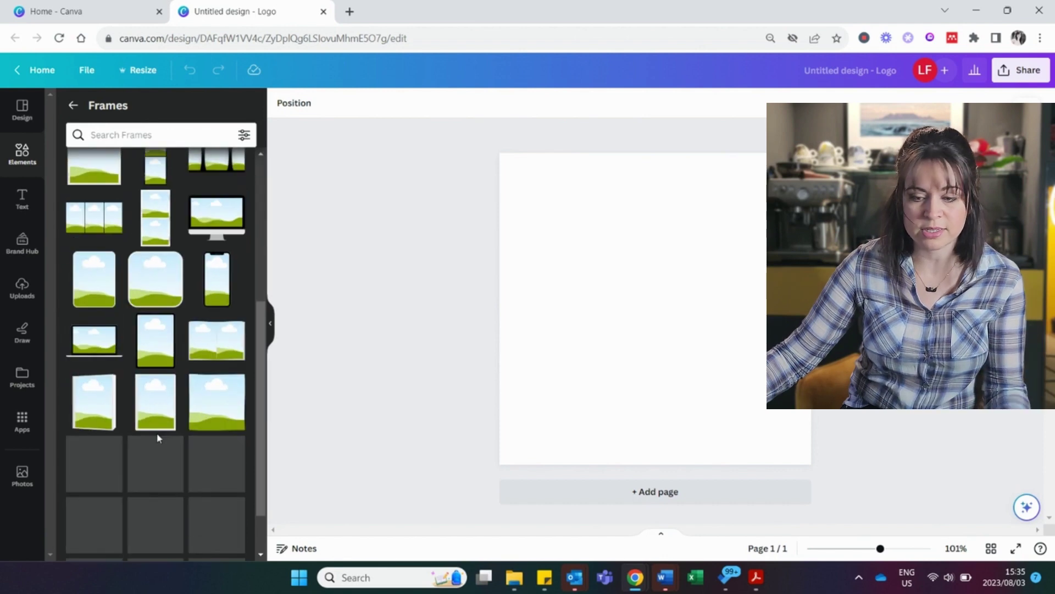
{"action": "scroll", "coordinate": [162, 419], "scroll_direction": "down", "scroll_amount": 8}
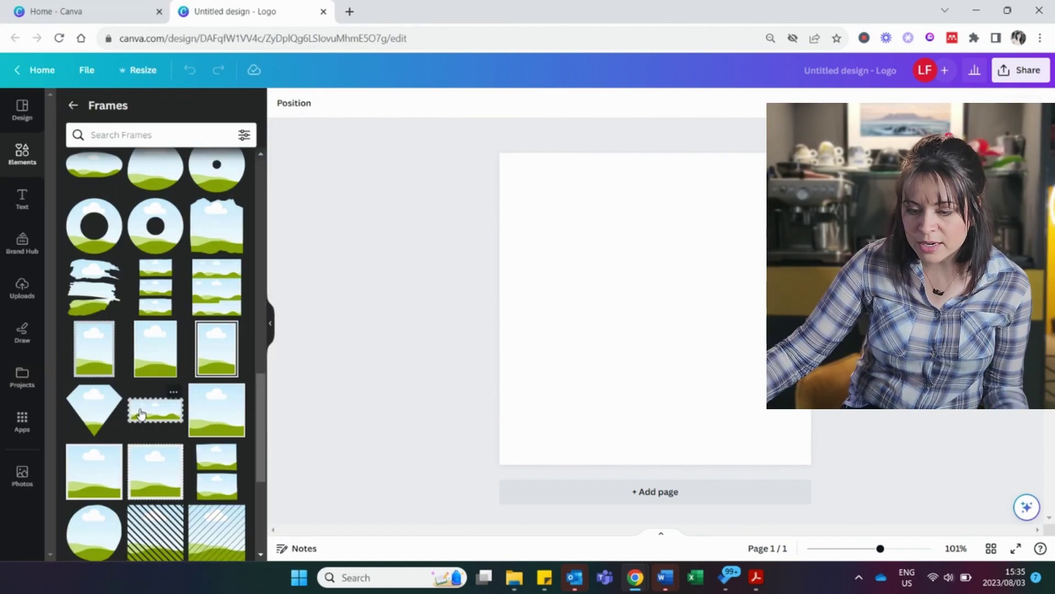
{"action": "scroll", "coordinate": [155, 332], "scroll_direction": "down", "scroll_amount": 10}
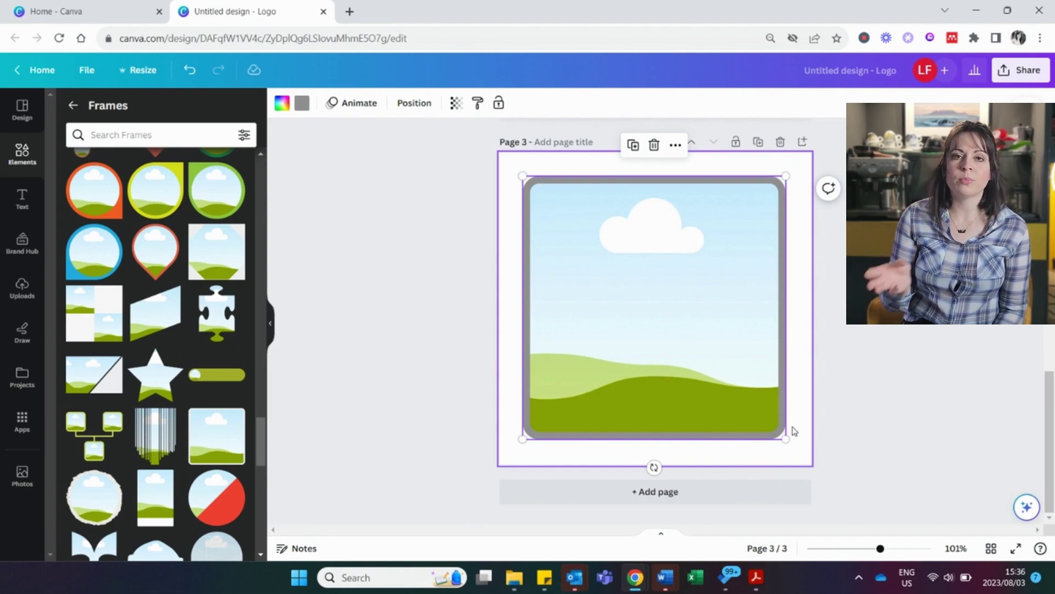
Scroll through the stock photos, then launch the Pexels app from Apps
{"action": "left_click", "coordinate": [22, 476]}
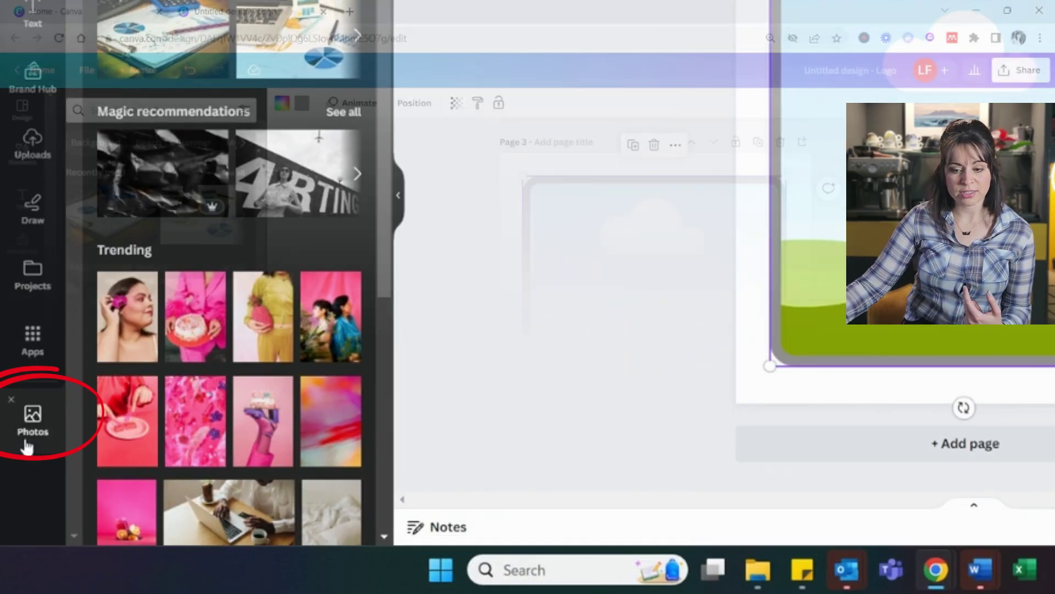
{"action": "scroll", "coordinate": [161, 432], "scroll_direction": "down", "scroll_amount": 5}
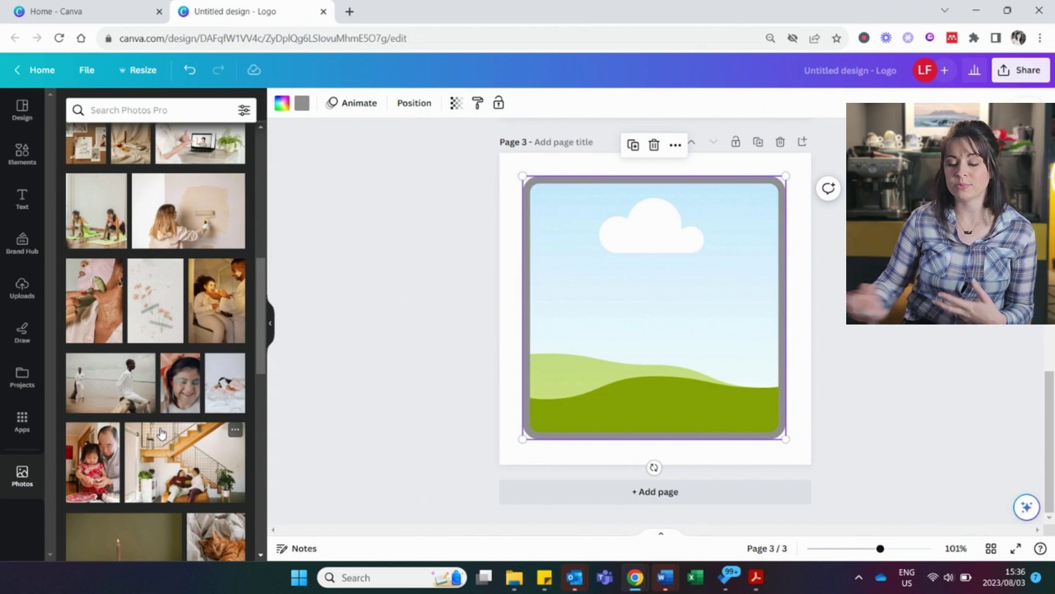
{"action": "left_click", "coordinate": [22, 421]}
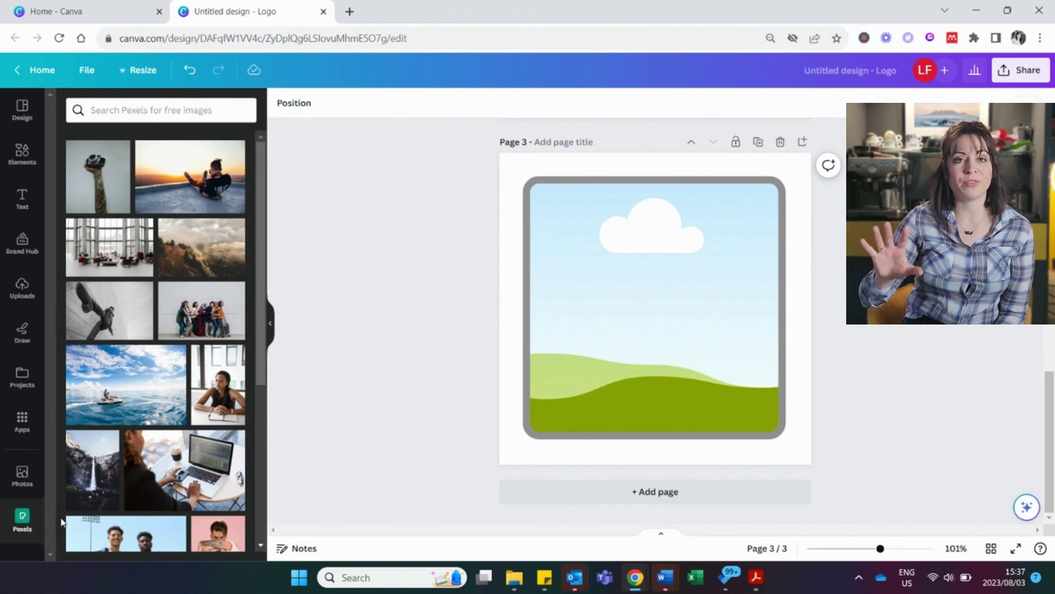
Search photos for 'man playing guitar' and drag the guitarist into the page 3 frame
{"action": "left_click", "coordinate": [22, 474]}
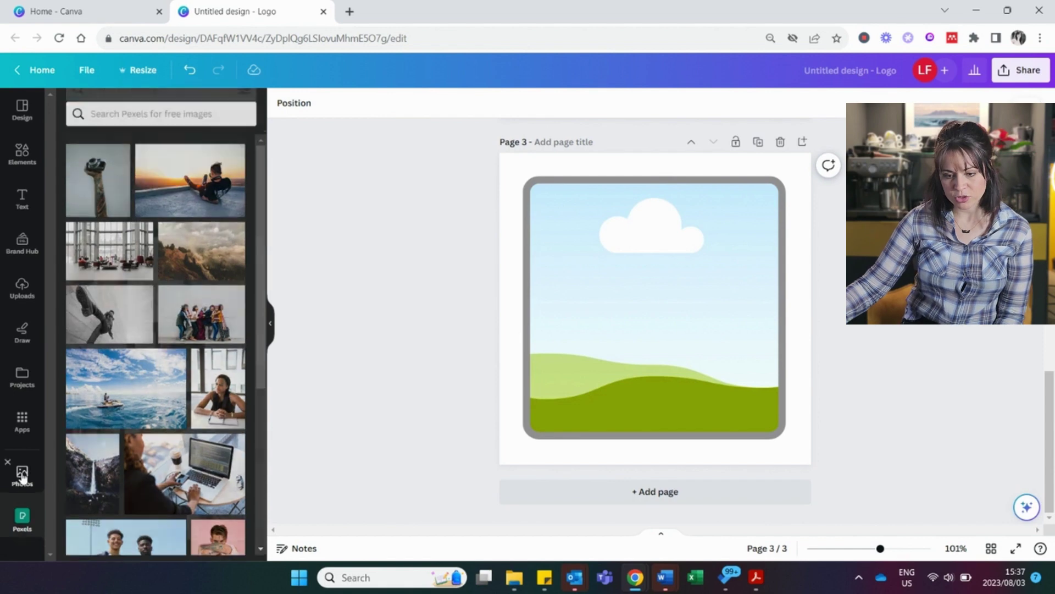
{"action": "left_click", "coordinate": [122, 112]}
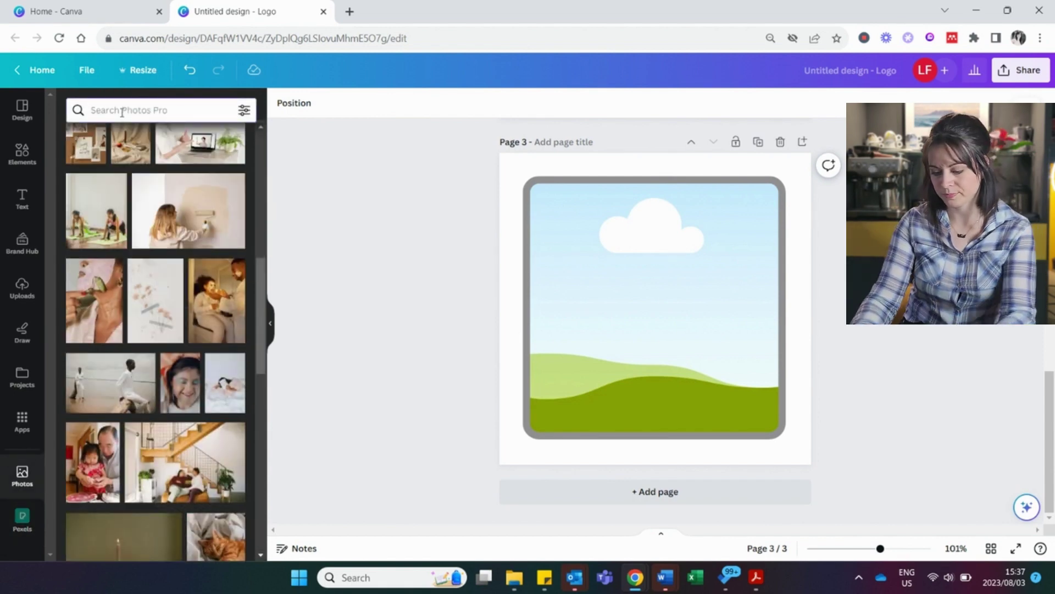
{"action": "type", "text": "man playing guitar"}
{"action": "key", "text": "Return"}
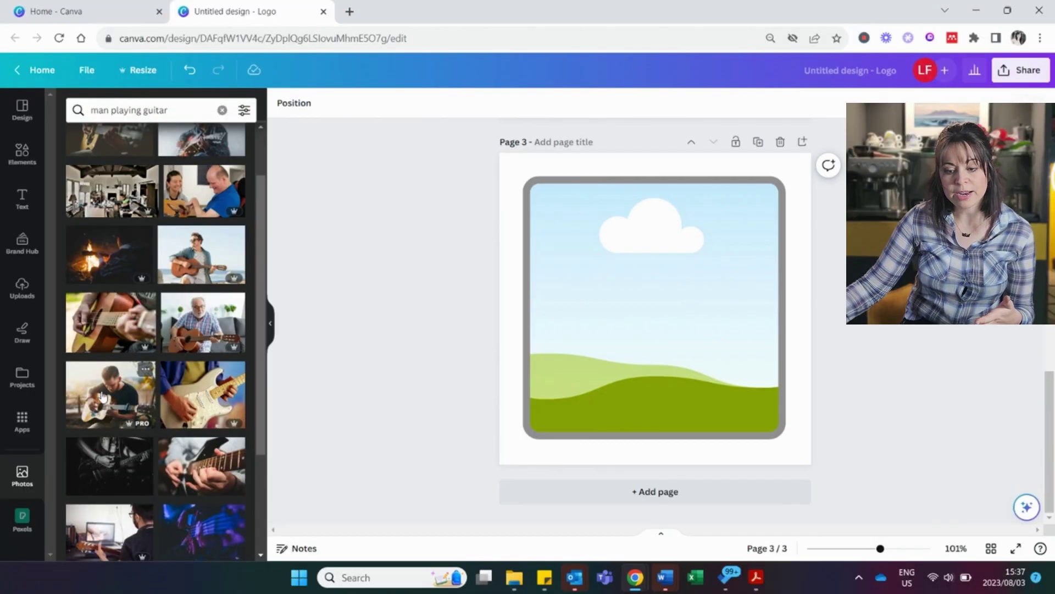
{"action": "left_click_drag", "start_coordinate": [107, 399], "coordinate": [601, 286]}
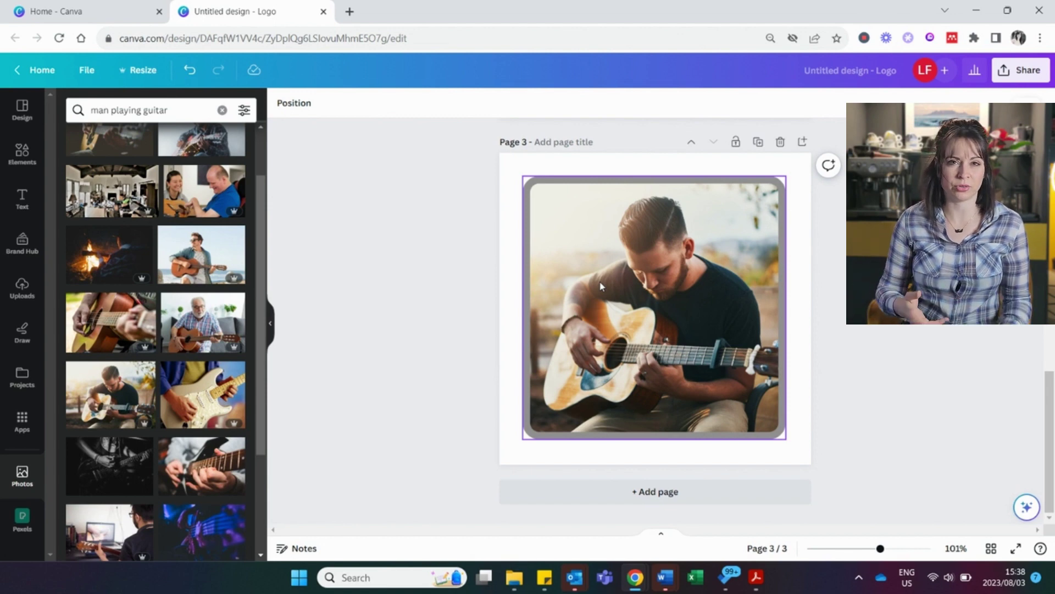
Drag the guitarist photo onto a torn strip of the page 2 frame
{"action": "scroll", "coordinate": [633, 313], "scroll_direction": "up", "scroll_amount": 6}
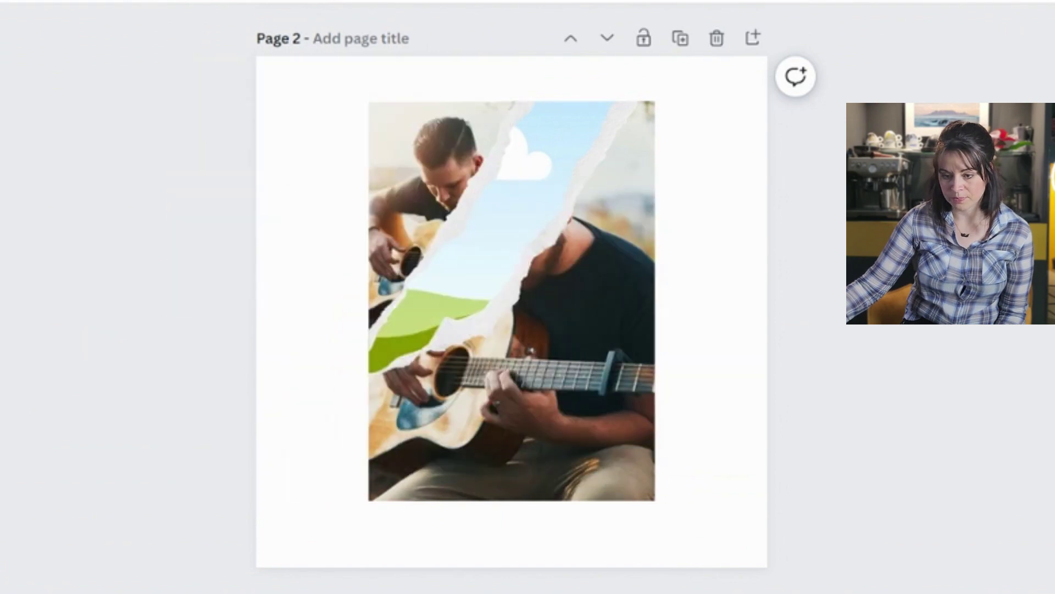
{"action": "left_click_drag", "start_coordinate": [385, 229], "coordinate": [305, 234]}
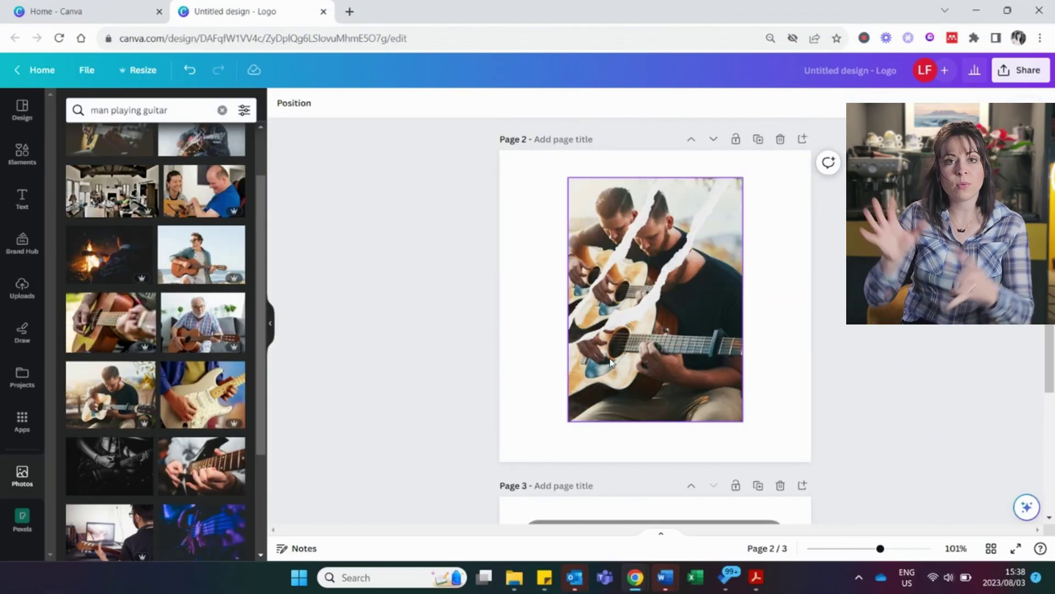
Enlarge and reposition the guitarist photo inside one torn strip
{"action": "left_click", "coordinate": [670, 223]}
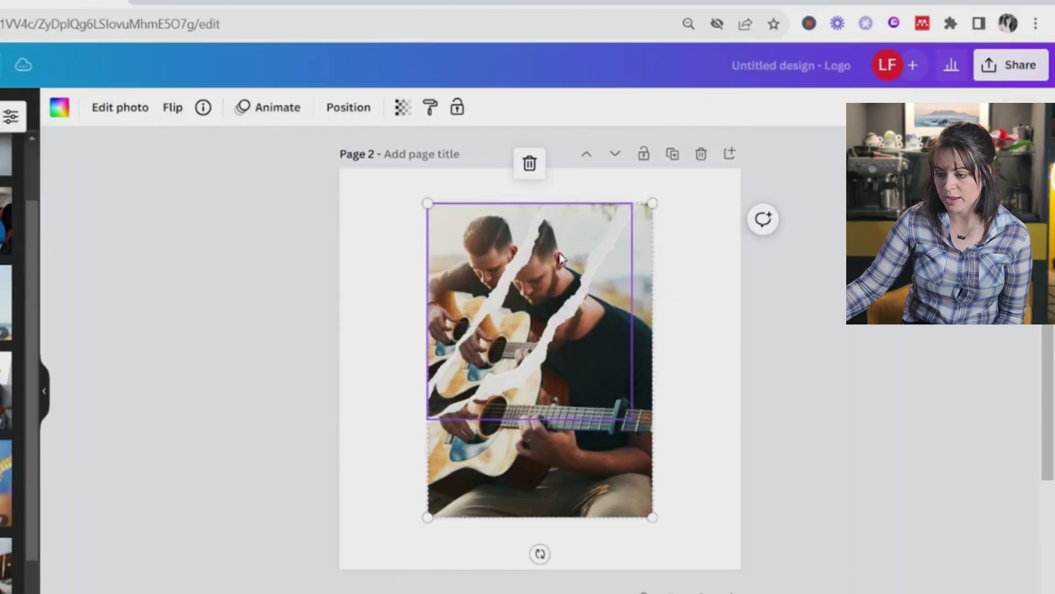
{"action": "double_click", "coordinate": [671, 215]}
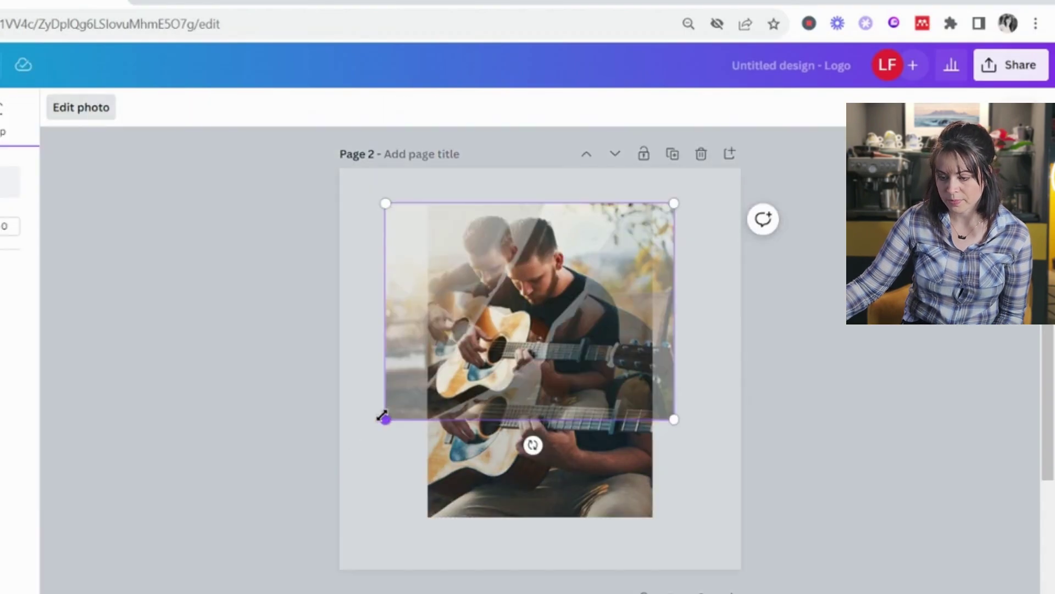
{"action": "left_click_drag", "start_coordinate": [385, 417], "coordinate": [282, 542]}
{"action": "left_click_drag", "start_coordinate": [412, 500], "coordinate": [484, 486]}
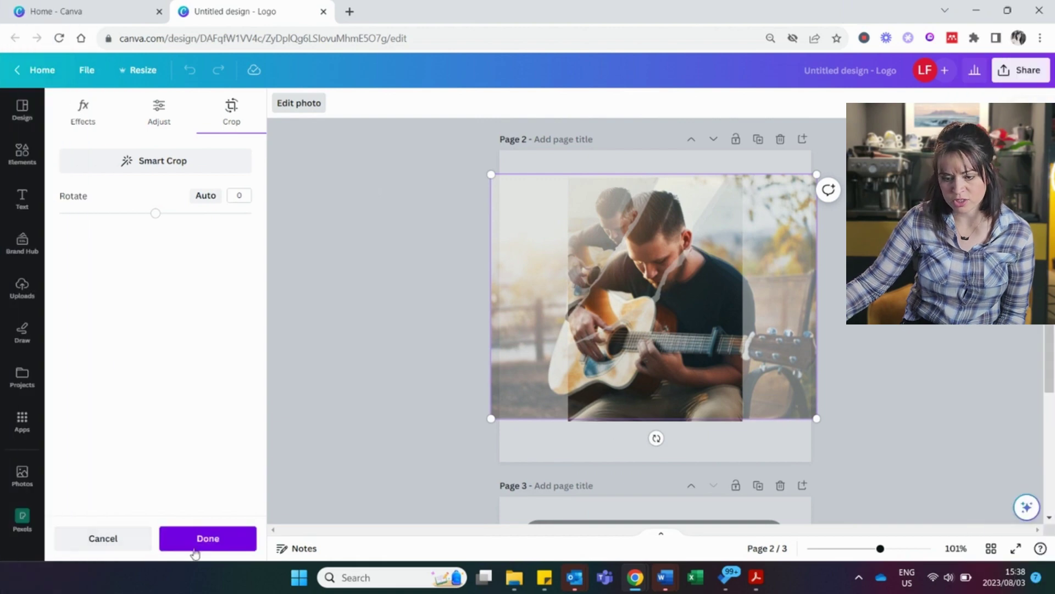
{"action": "left_click", "coordinate": [209, 541]}
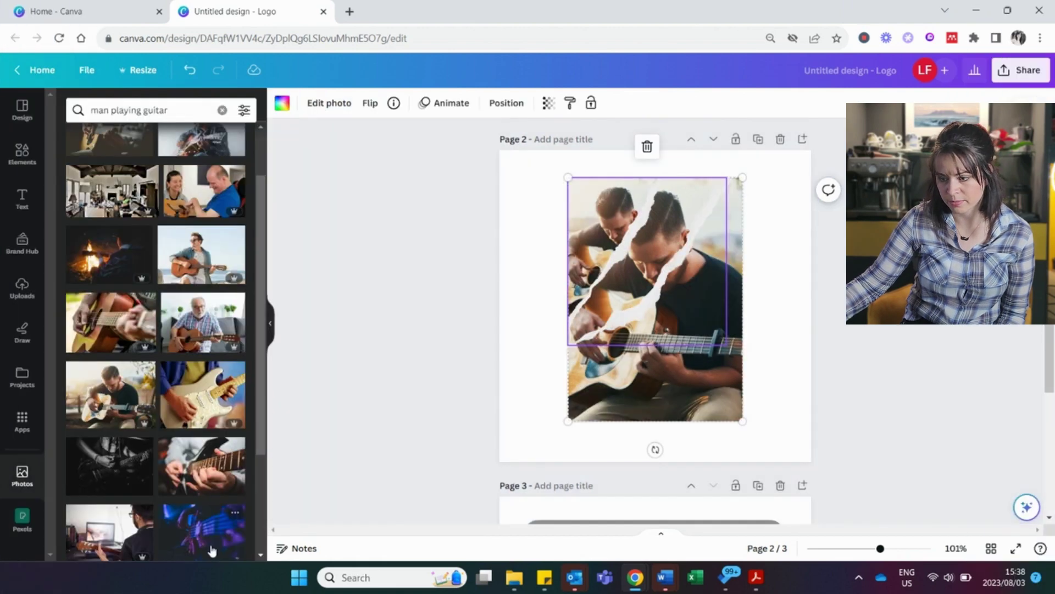
Enlarge another strip's photo to align it, then put the older guitarist in the left strip
{"action": "double_click", "coordinate": [603, 210]}
{"action": "left_click_drag", "start_coordinate": [714, 324], "coordinate": [866, 488]}
{"action": "left_click_drag", "start_coordinate": [757, 365], "coordinate": [724, 378]}
{"action": "left_click", "coordinate": [778, 419]}
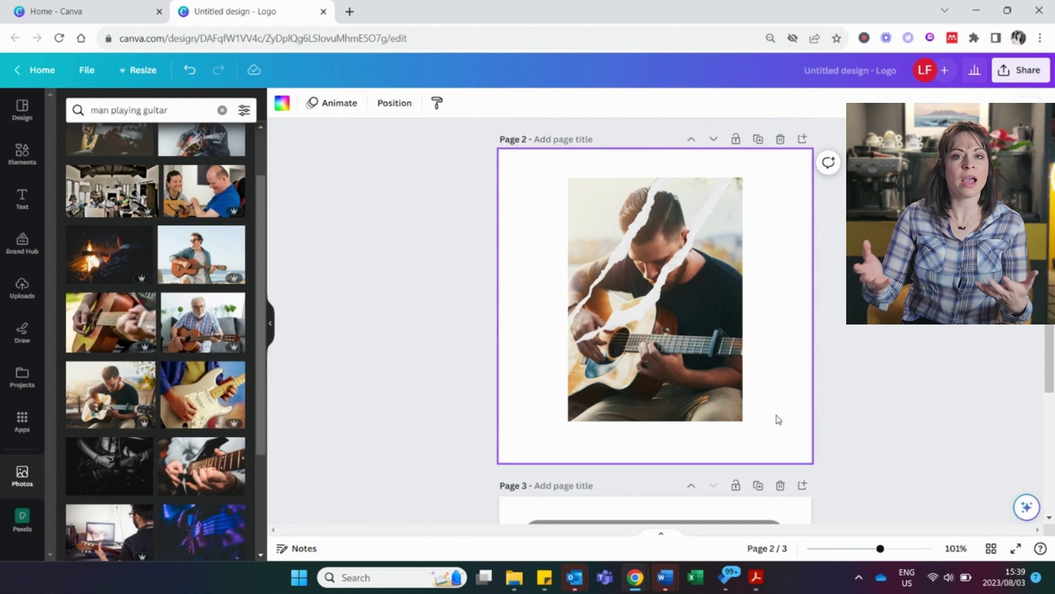
{"action": "left_click_drag", "start_coordinate": [192, 322], "coordinate": [606, 197]}
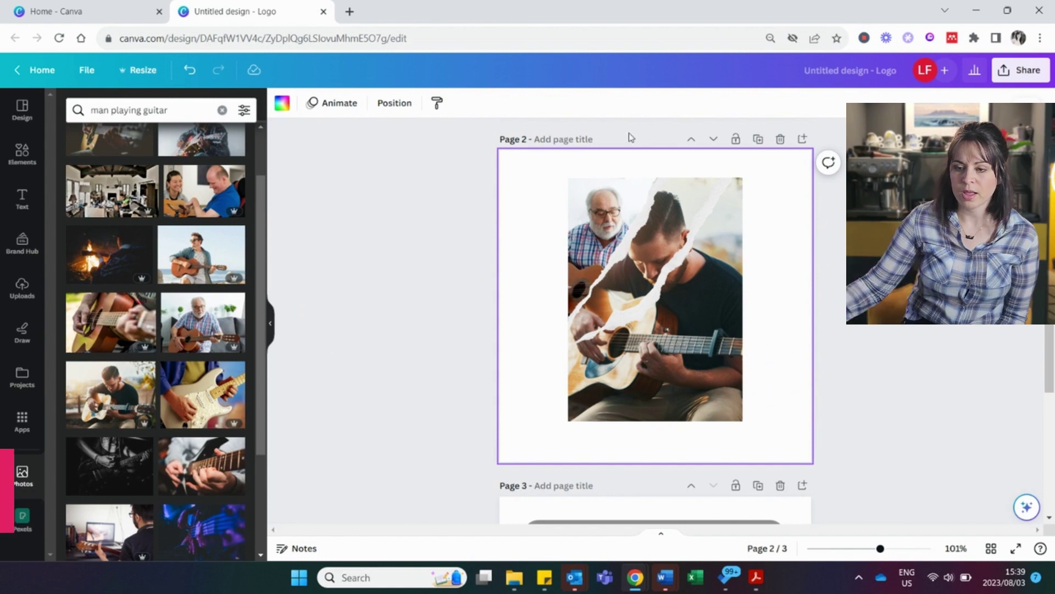
Undo the older-guitarist swap, try auto-cropping the strip photo, then undo that crop
{"action": "left_click", "coordinate": [190, 71]}
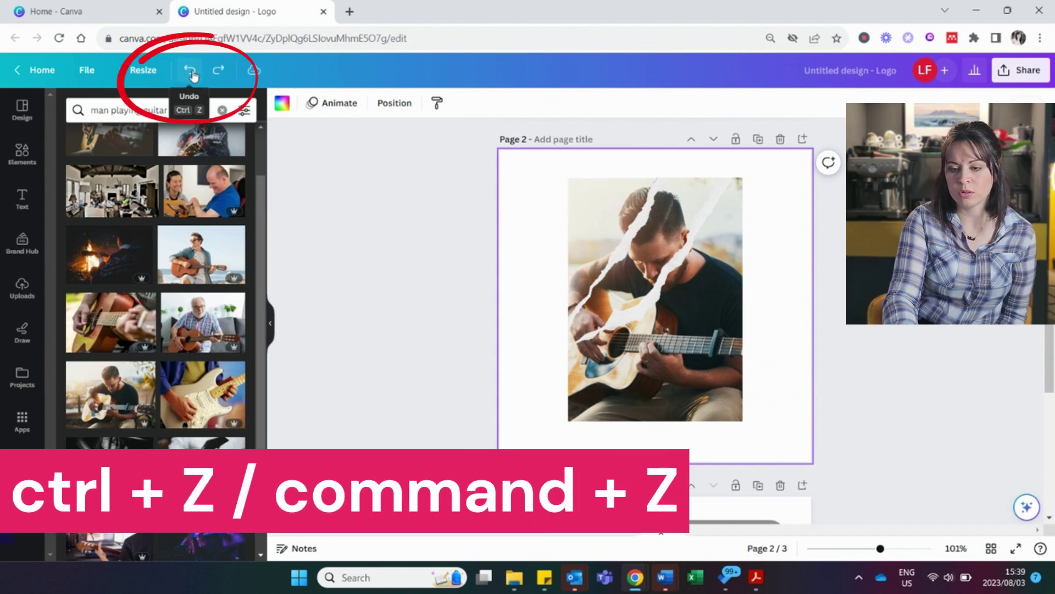
{"action": "double_click", "coordinate": [605, 212]}
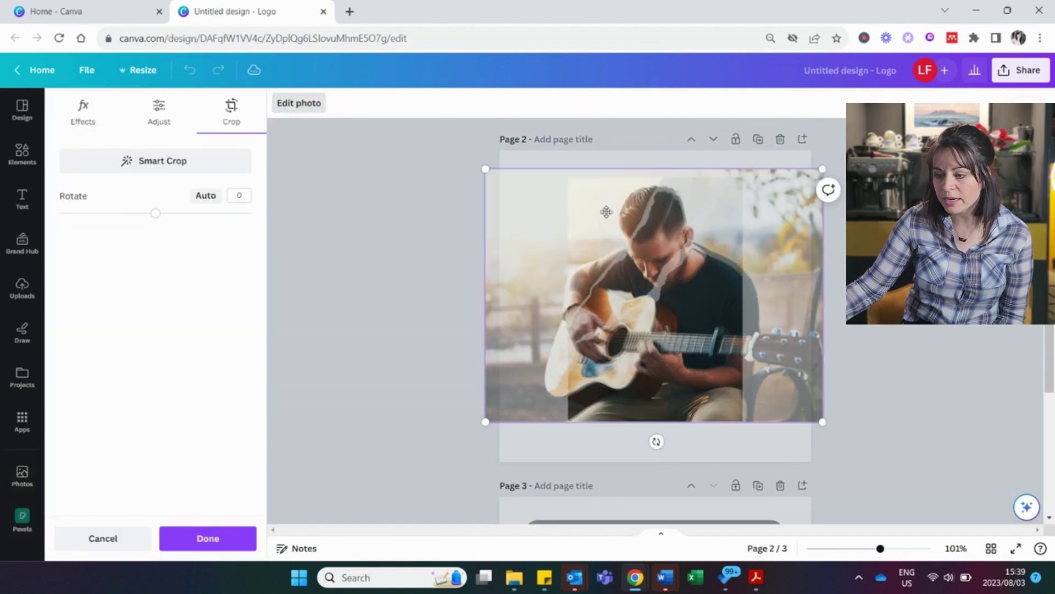
{"action": "left_click", "coordinate": [151, 169]}
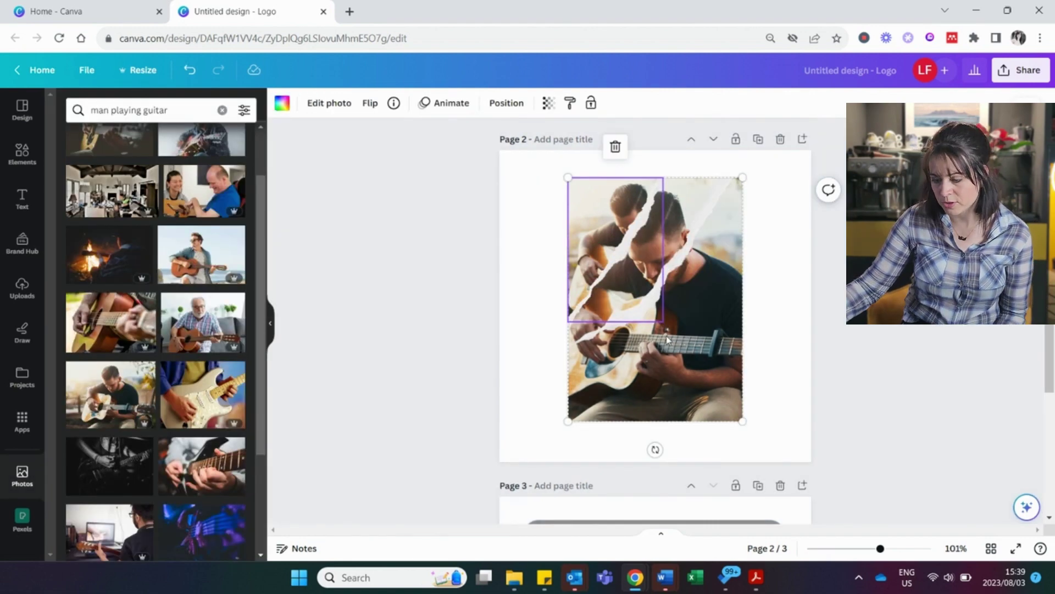
{"action": "scroll", "coordinate": [668, 339], "scroll_direction": "up", "scroll_amount": 5}
{"action": "scroll", "coordinate": [666, 337], "scroll_direction": "down", "scroll_amount": 4}
{"action": "key", "text": "ctrl+z"}
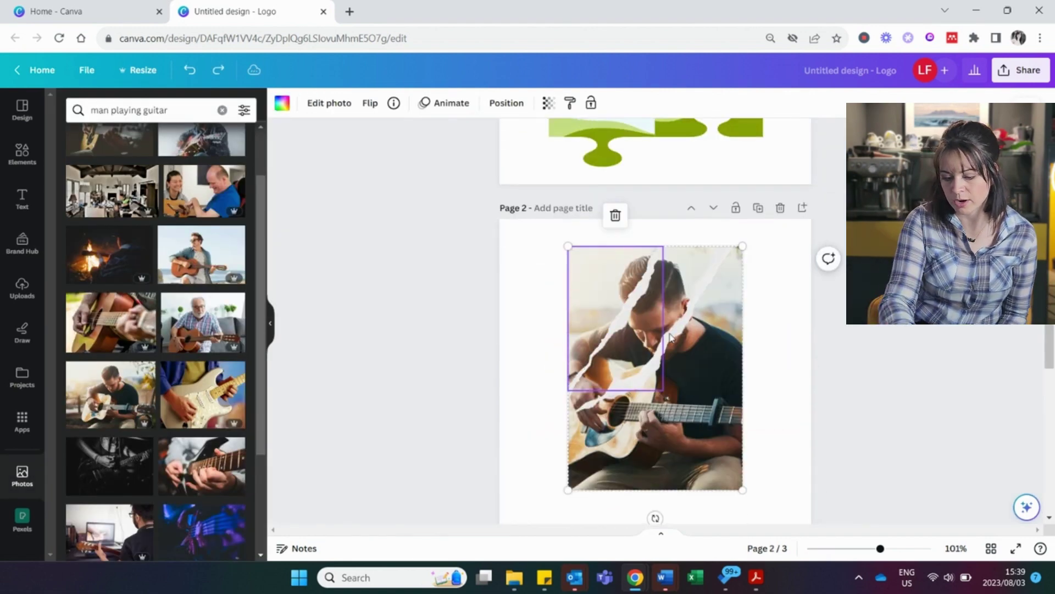
Search Pexels for 'playing guitar' and place an electric-guitar photo in page 1's top-left puzzle piece
{"action": "left_click", "coordinate": [775, 342]}
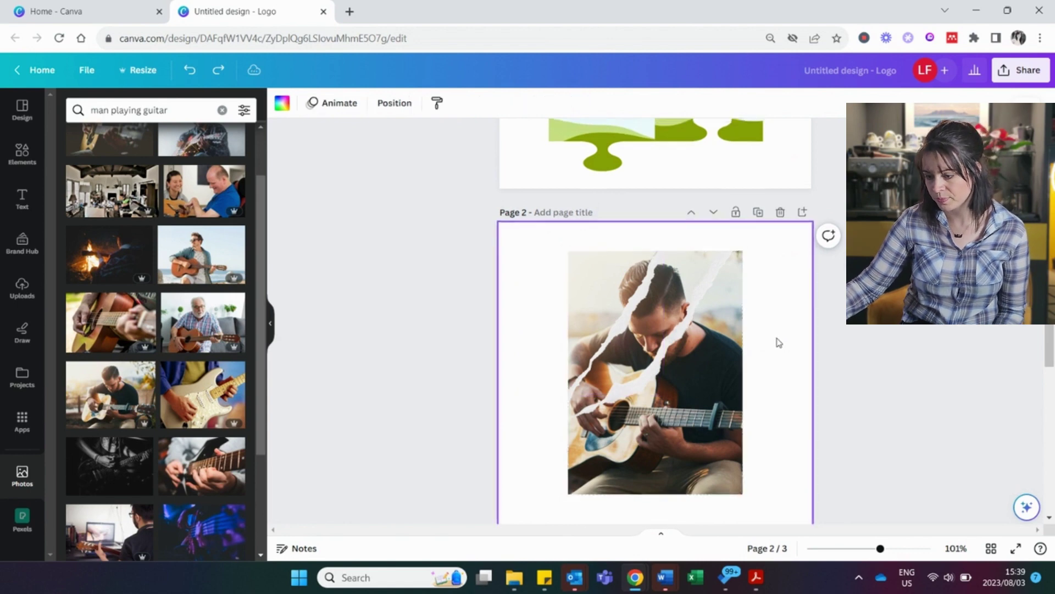
{"action": "scroll", "coordinate": [750, 308], "scroll_direction": "up", "scroll_amount": 3}
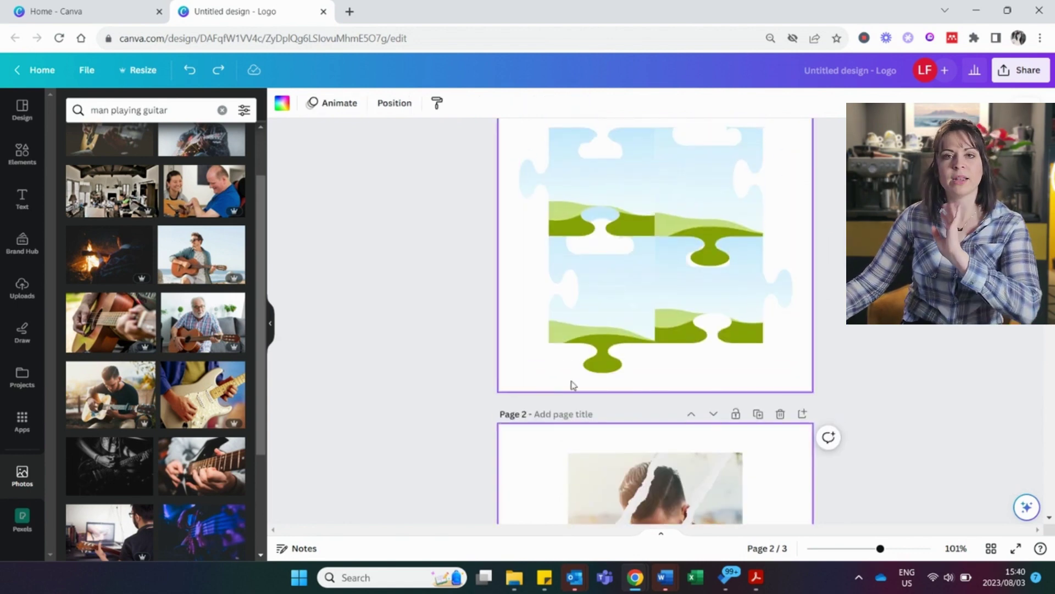
{"action": "left_click", "coordinate": [24, 515]}
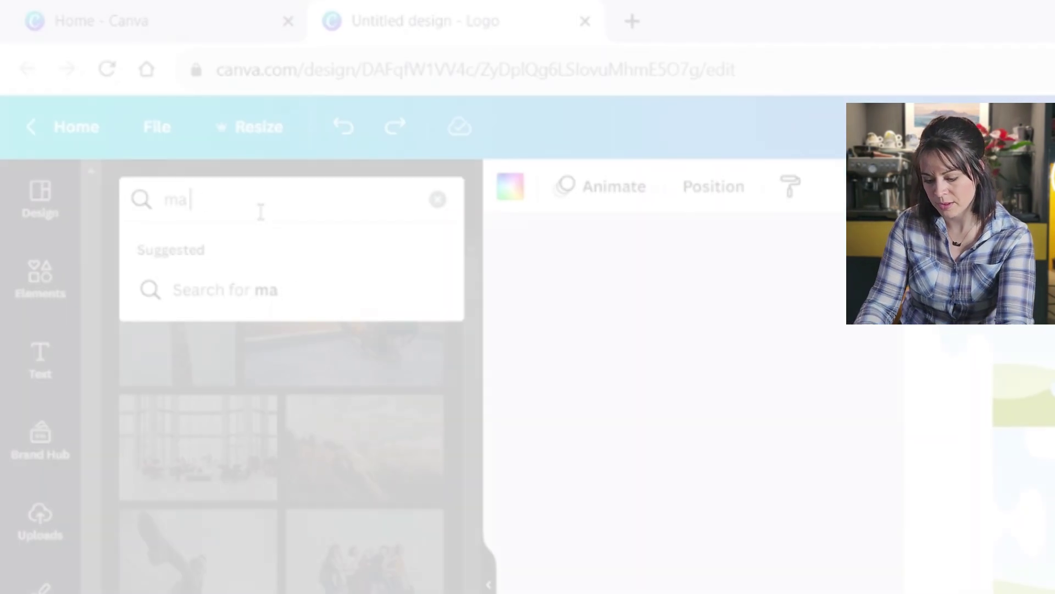
{"action": "type", "text": "playing guit"}
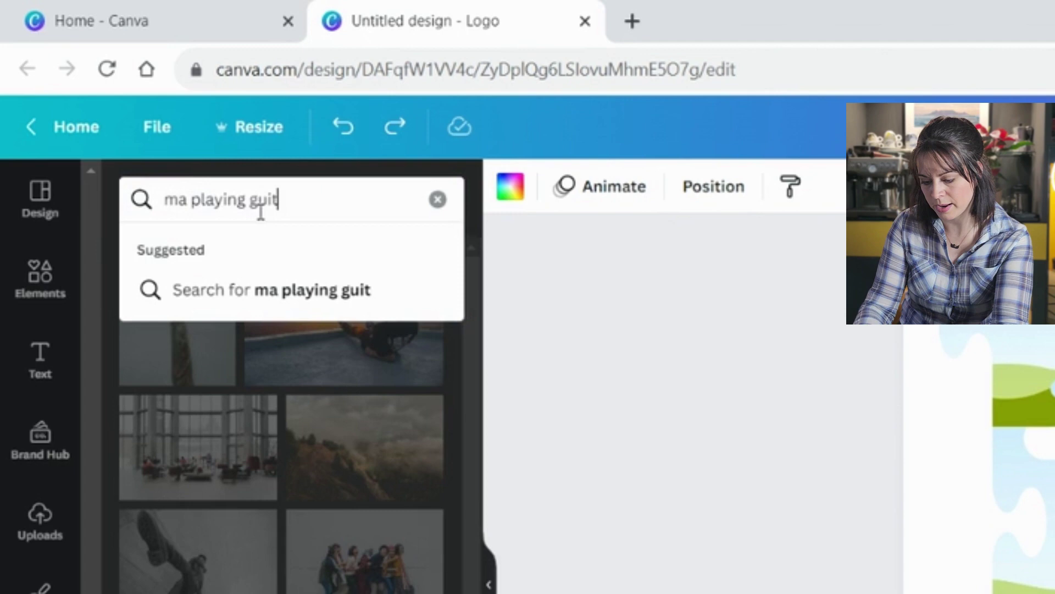
{"action": "type", "text": "ar"}
{"action": "key", "text": "Return"}
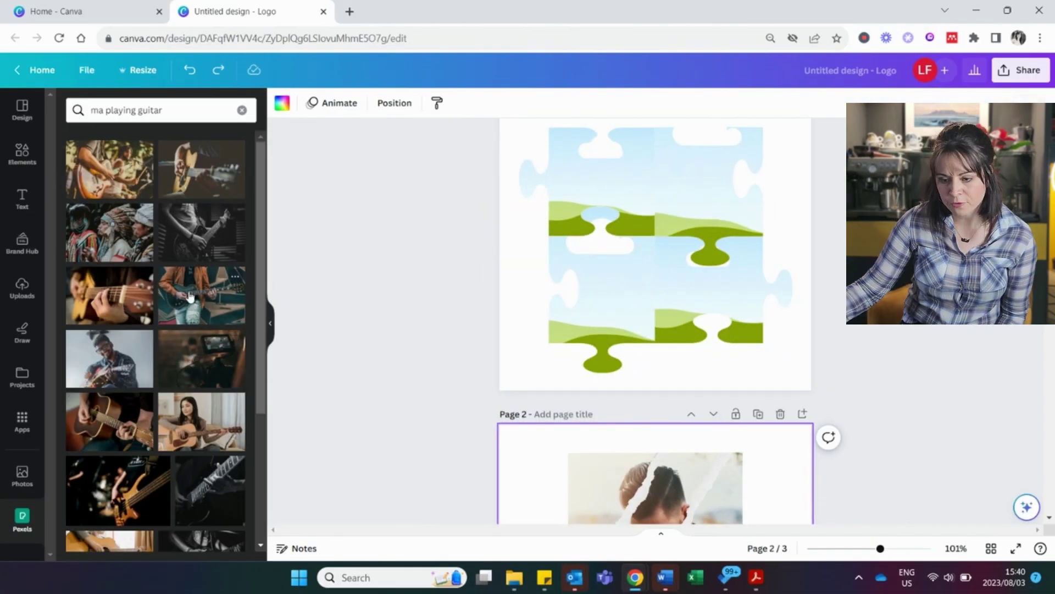
{"action": "left_click_drag", "start_coordinate": [183, 303], "coordinate": [599, 182]}
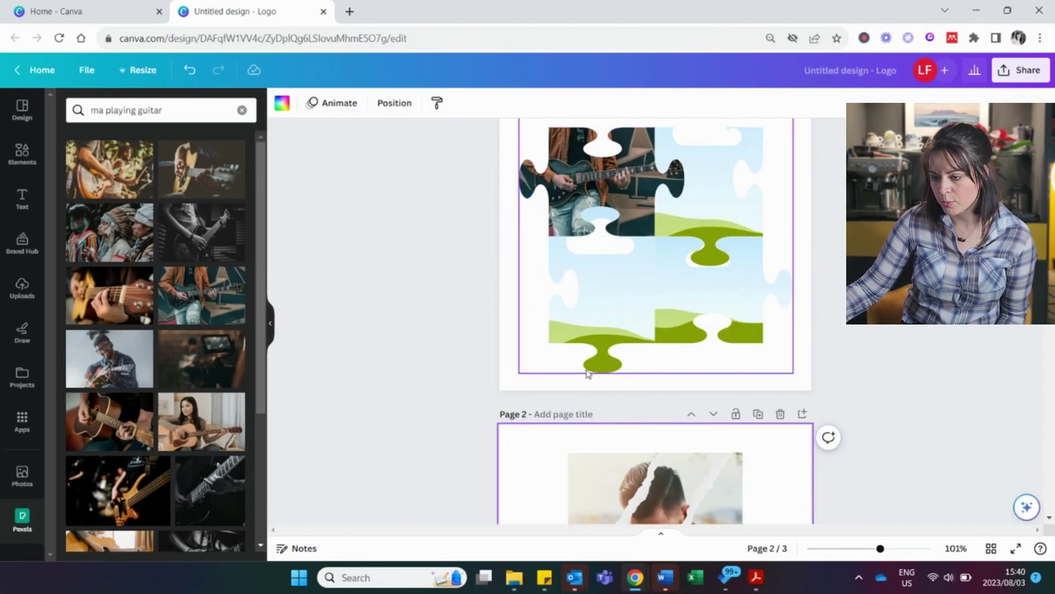
{"action": "left_click", "coordinate": [588, 190]}
{"action": "double_click", "coordinate": [579, 187]}
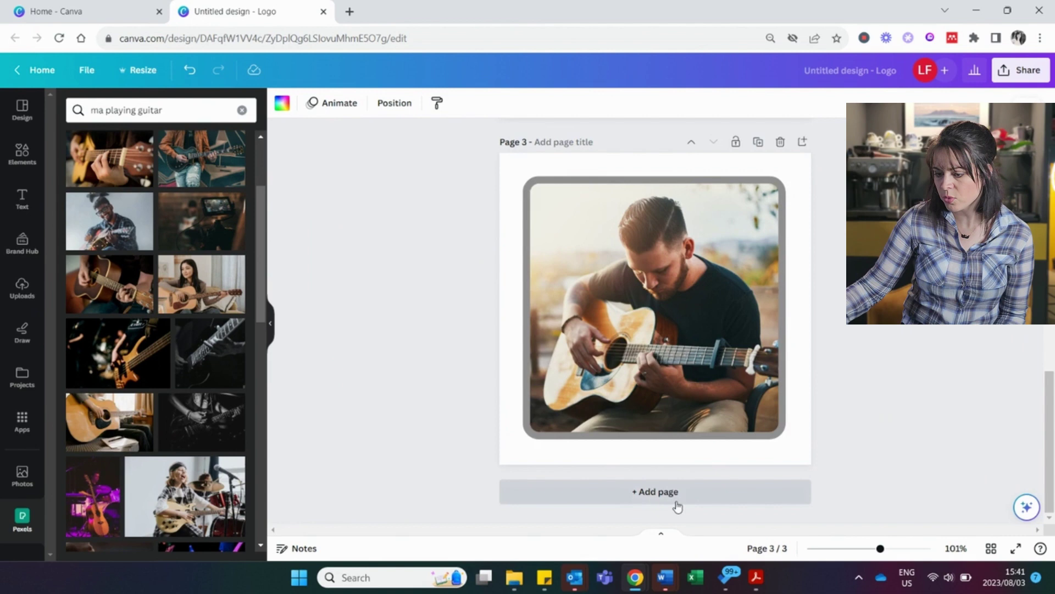
Add page 4 with the bass-guitar photo, set it as background, then detach it
{"action": "left_click", "coordinate": [673, 495]}
{"action": "left_click", "coordinate": [118, 352]}
{"action": "right_click", "coordinate": [642, 285]}
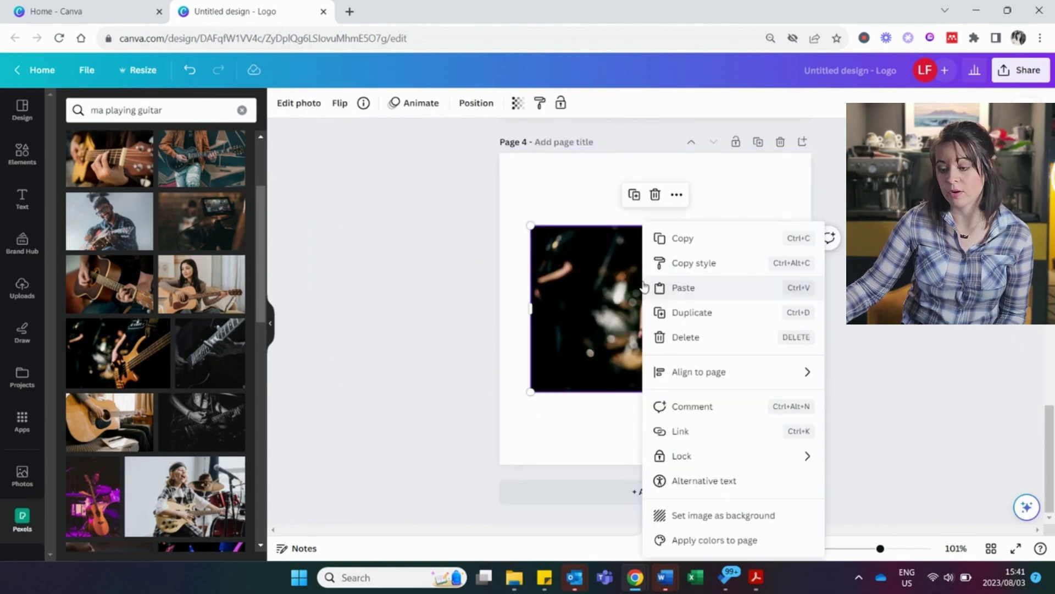
{"action": "left_click", "coordinate": [711, 517]}
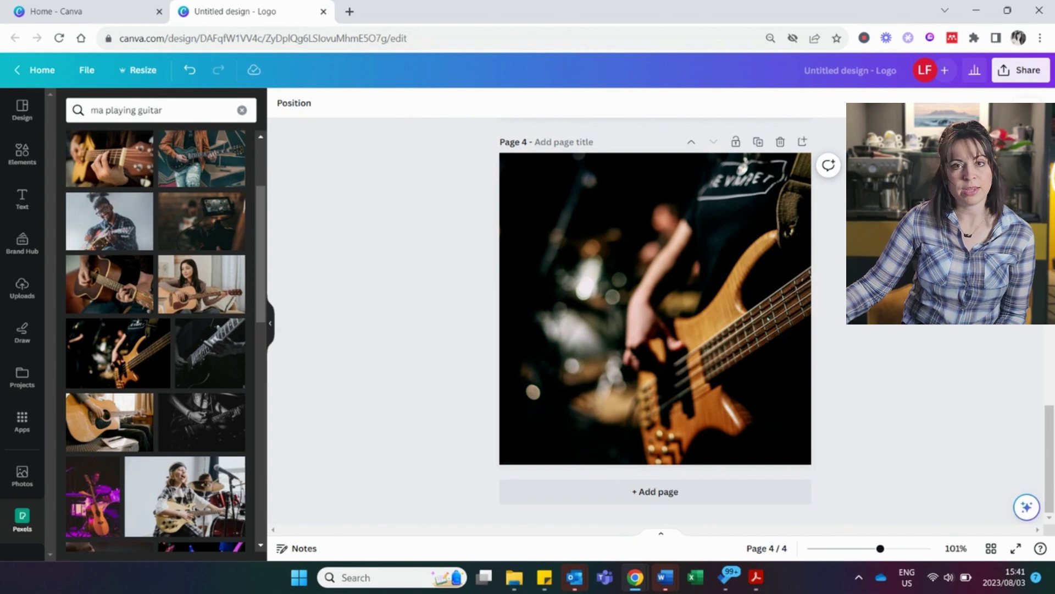
{"action": "right_click", "coordinate": [566, 256]}
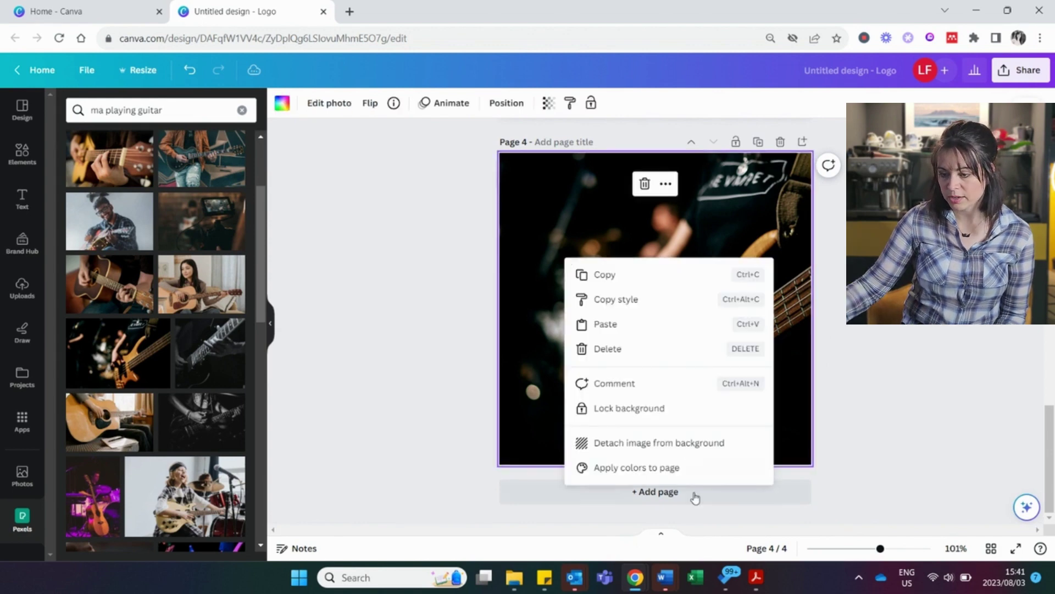
{"action": "left_click", "coordinate": [684, 448]}
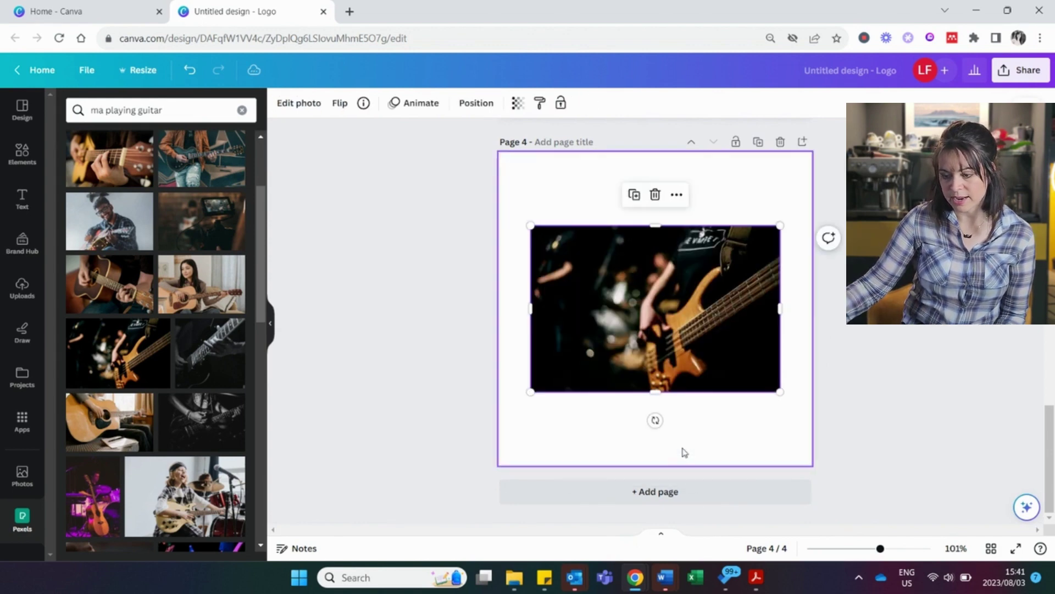
{"action": "left_click", "coordinate": [713, 431]}
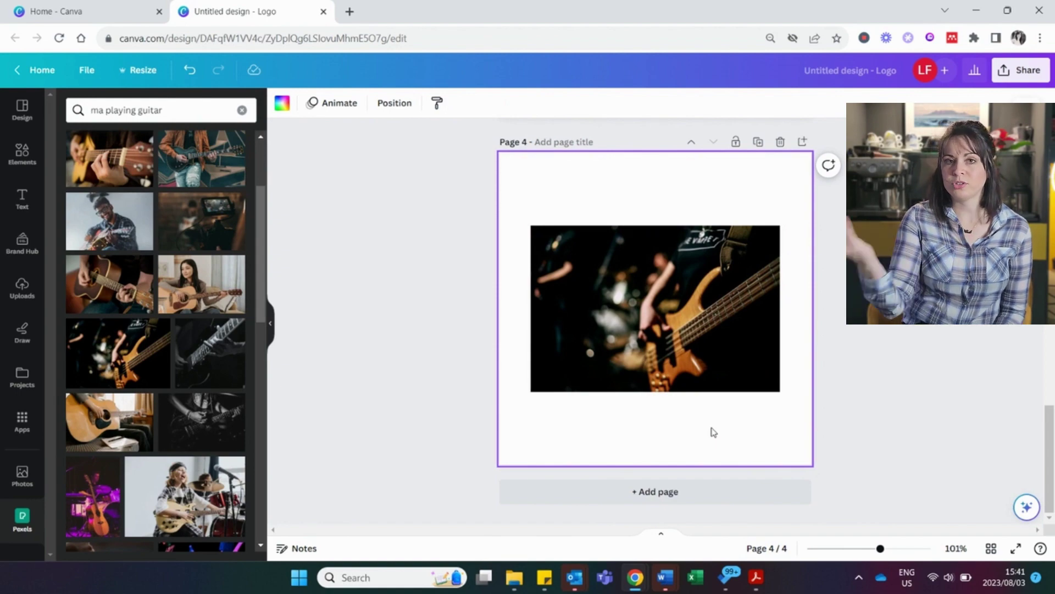
Reposition the acoustic guitarist photo on page 3, detach it and drop it back into the rounded frame
{"action": "scroll", "coordinate": [713, 431], "scroll_direction": "up", "scroll_amount": 5}
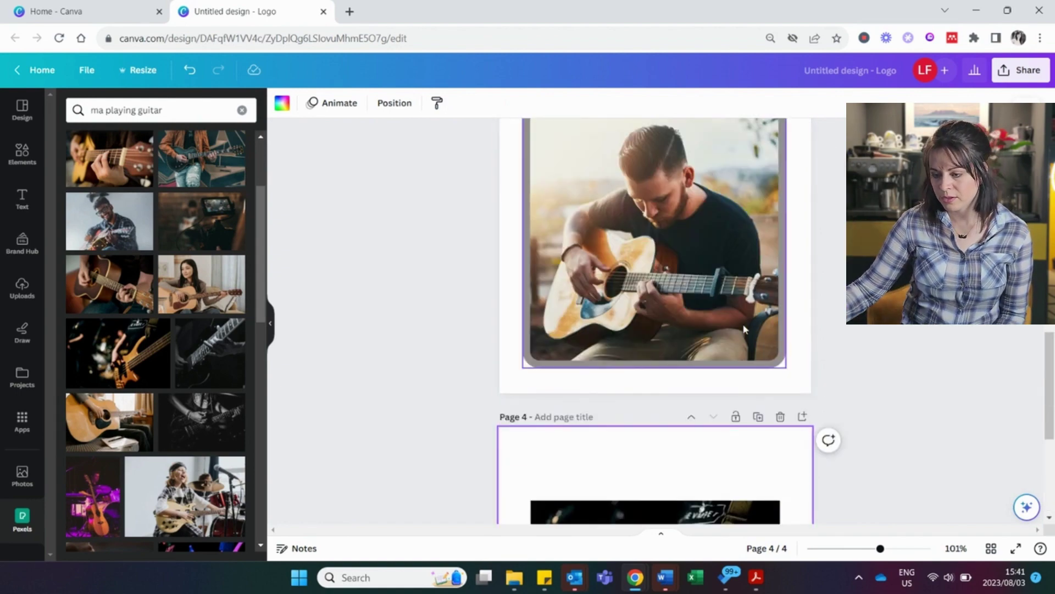
{"action": "mouse_move", "coordinate": [667, 368]}
{"action": "left_mouse_down"}
{"action": "mouse_move", "coordinate": [729, 429]}
{"action": "mouse_move", "coordinate": [646, 375]}
{"action": "mouse_move", "coordinate": [655, 417]}
{"action": "mouse_move", "coordinate": [666, 355]}
{"action": "left_mouse_up"}
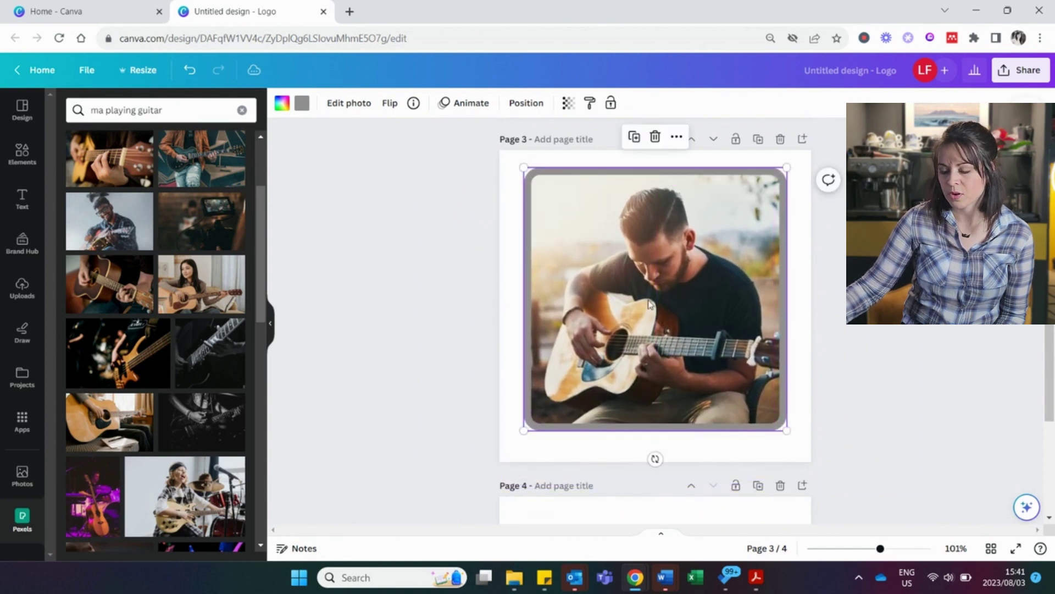
{"action": "right_click", "coordinate": [650, 304]}
{"action": "left_click", "coordinate": [731, 515]}
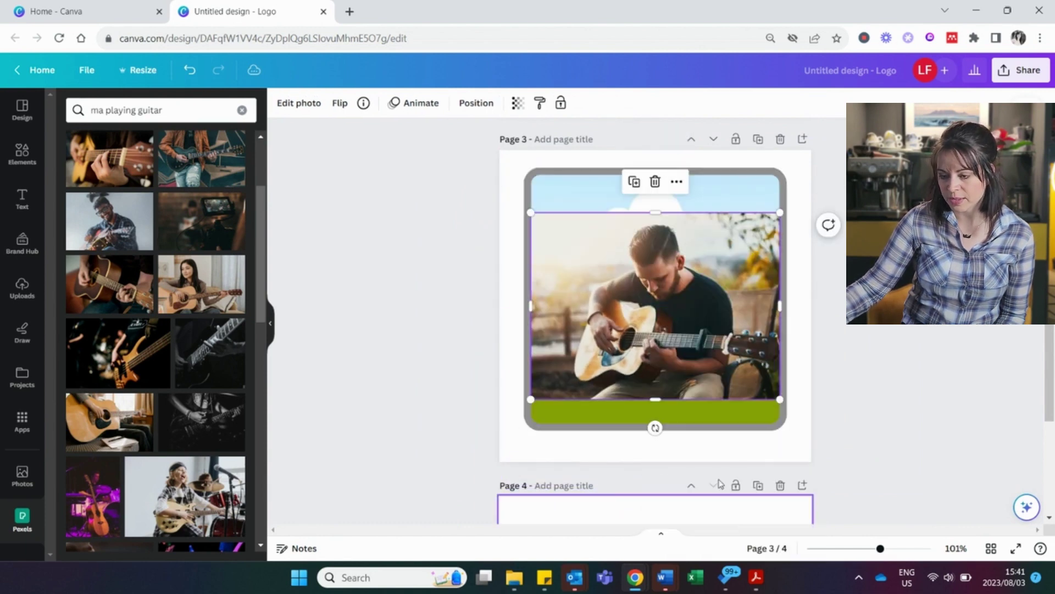
{"action": "left_click_drag", "start_coordinate": [715, 384], "coordinate": [717, 360]}
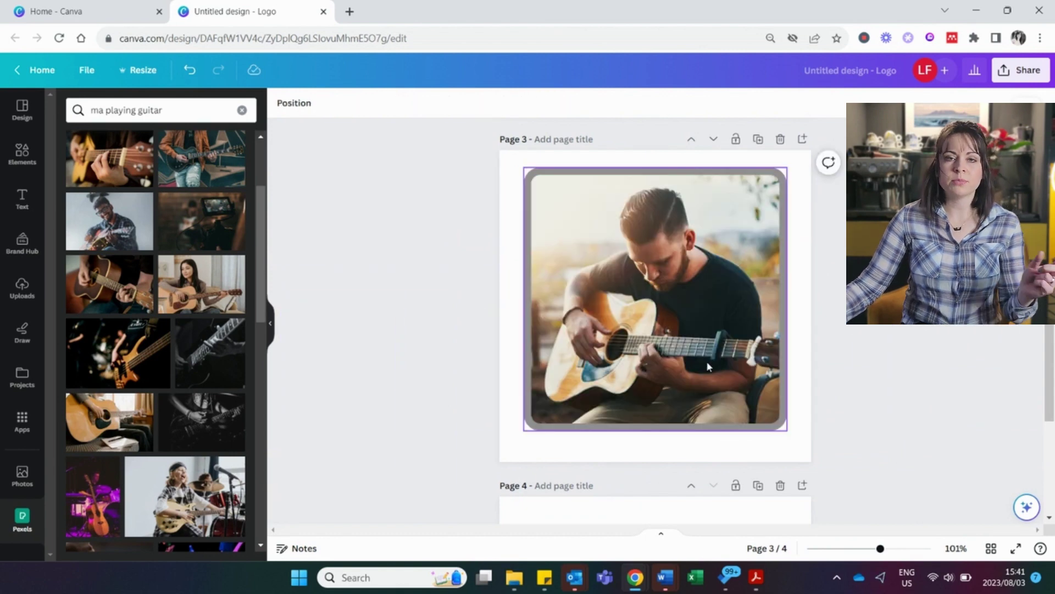
Detach and delete the bottom-right puzzle photo on page 1, then drag the bass-guitar photo onto the puzzle
{"action": "scroll", "coordinate": [691, 360], "scroll_direction": "up", "scroll_amount": 10}
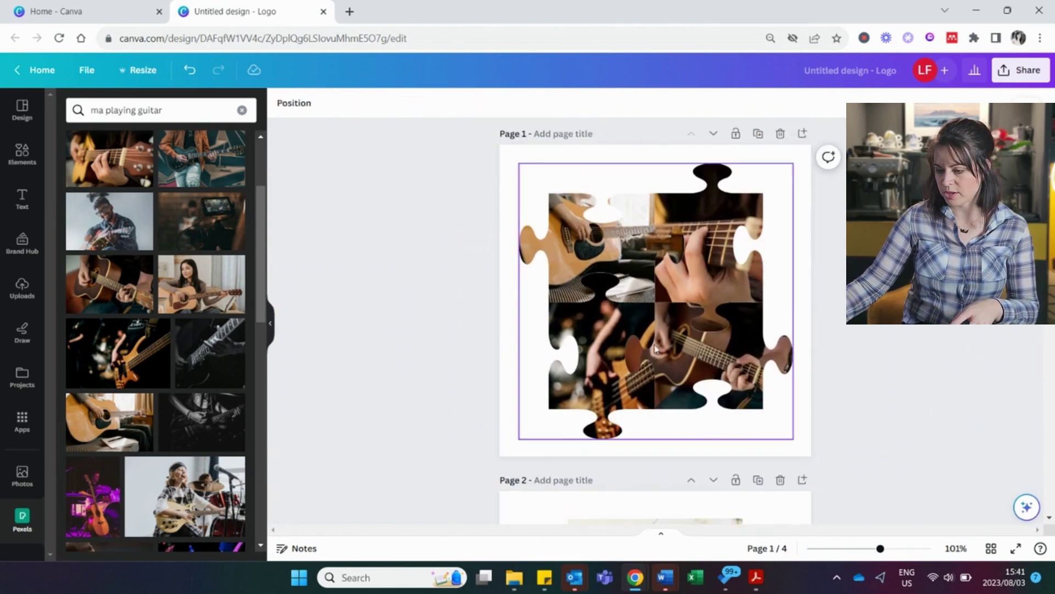
{"action": "left_click", "coordinate": [705, 356]}
{"action": "right_click", "coordinate": [705, 356]}
{"action": "left_click", "coordinate": [775, 482]}
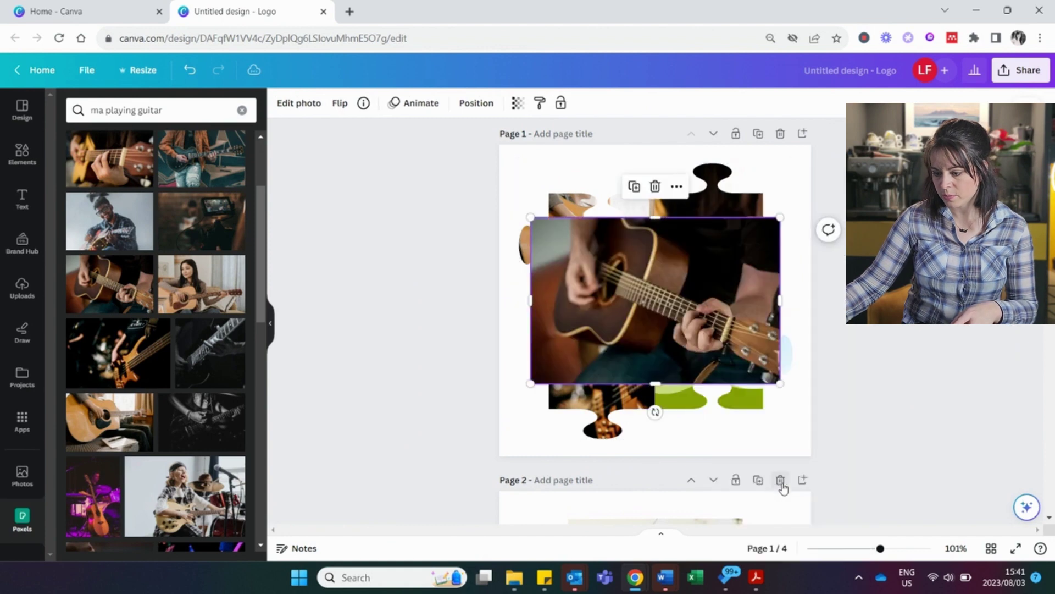
{"action": "key", "text": "Delete"}
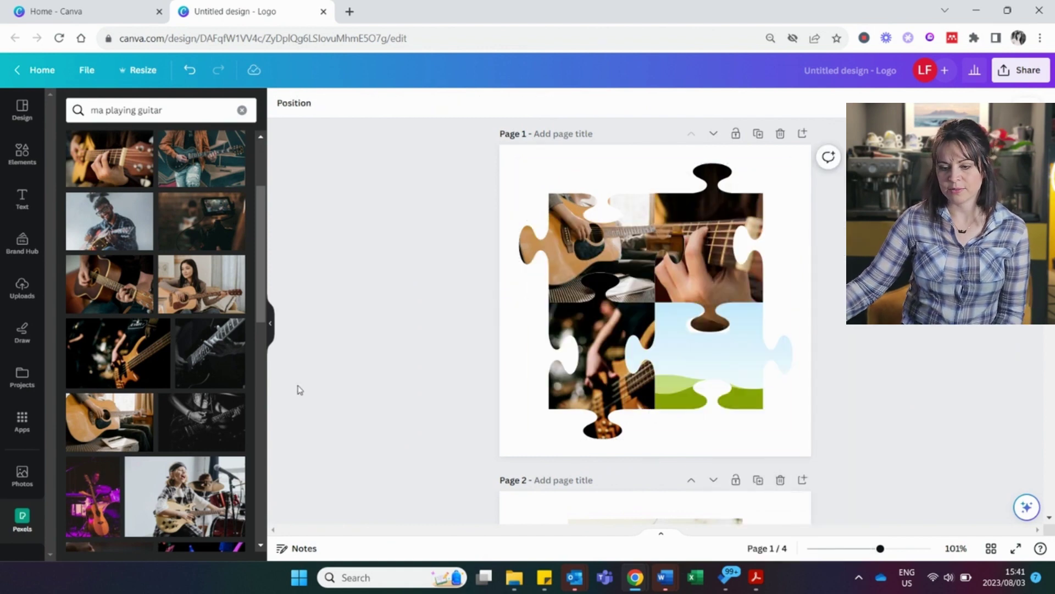
{"action": "left_click_drag", "start_coordinate": [105, 364], "coordinate": [616, 286]}
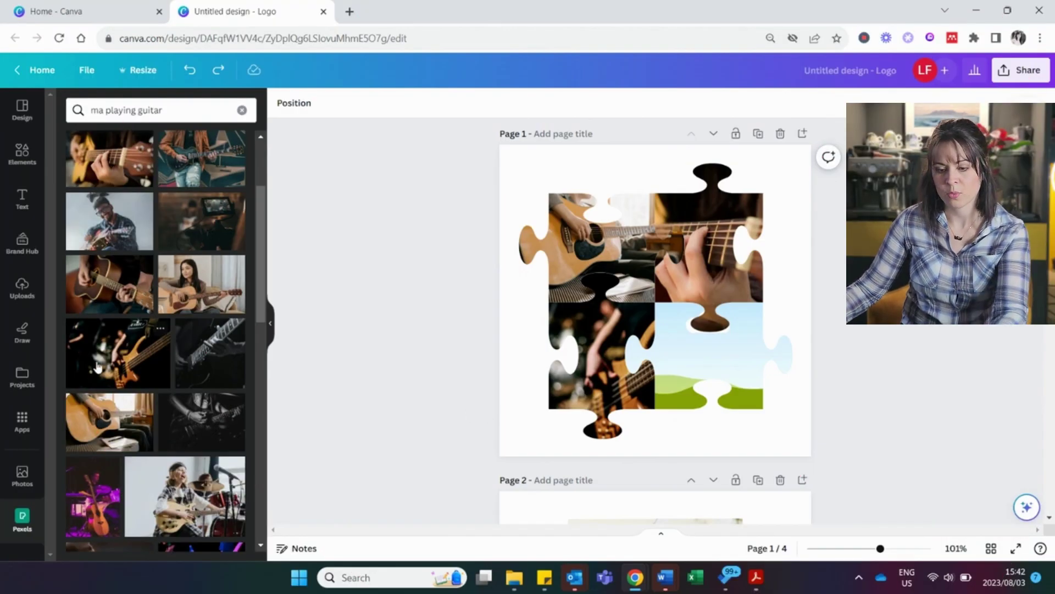
Drop the bass-guitar photo into the bottom-right puzzle piece, undoing the mistaken top-left placement
{"action": "mouse_move", "coordinate": [96, 356]}
{"action": "left_mouse_down"}
{"action": "mouse_move", "coordinate": [582, 236]}
{"action": "mouse_move", "coordinate": [596, 349]}
{"action": "mouse_move", "coordinate": [90, 351]}
{"action": "left_mouse_up"}
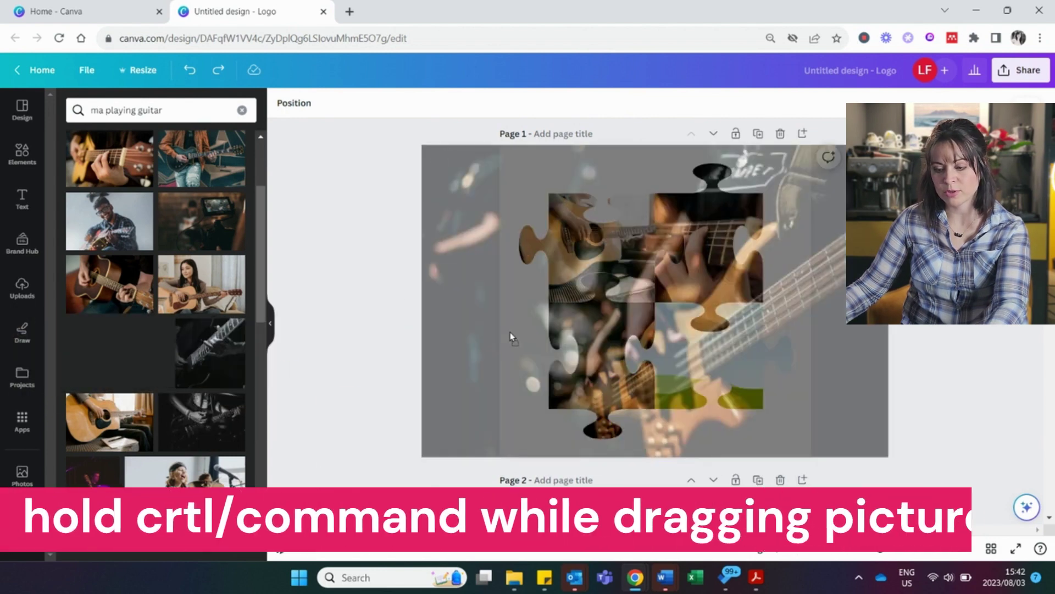
{"action": "left_click_drag", "start_coordinate": [510, 332], "coordinate": [111, 369]}
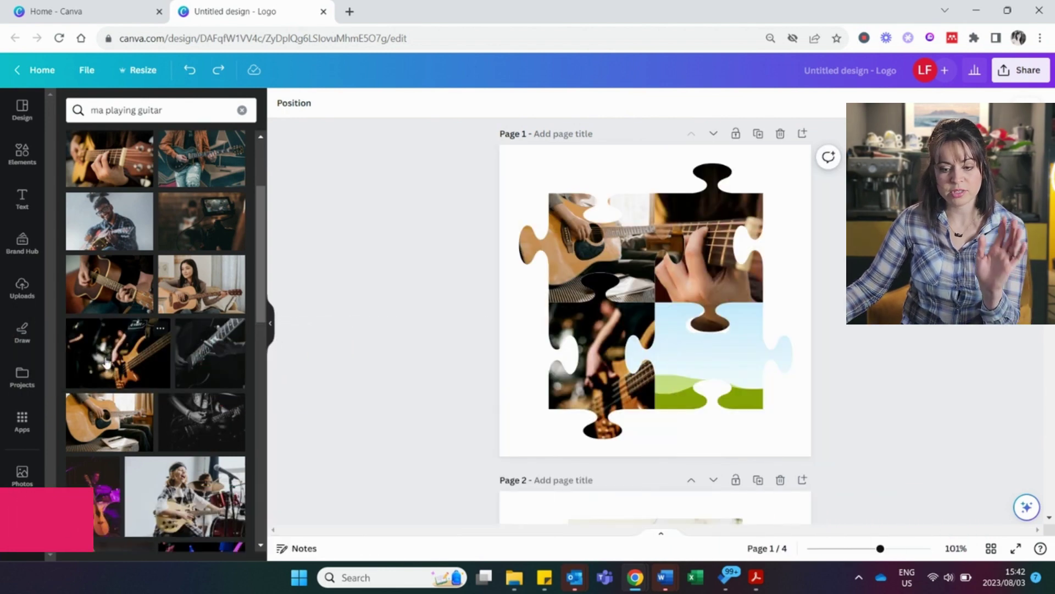
{"action": "left_click", "coordinate": [107, 362]}
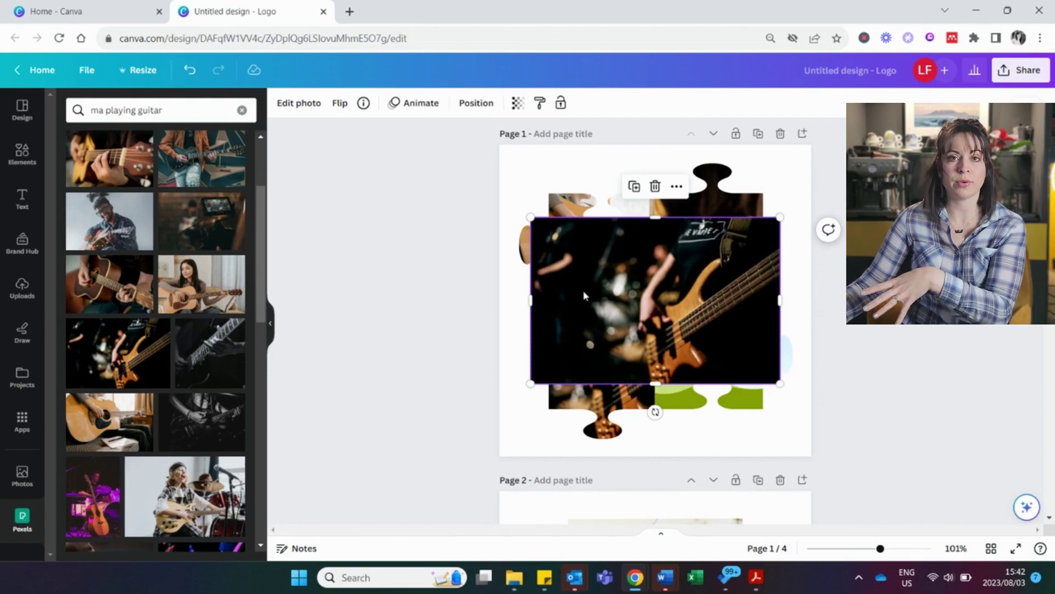
{"action": "left_click_drag", "start_coordinate": [583, 296], "coordinate": [639, 421]}
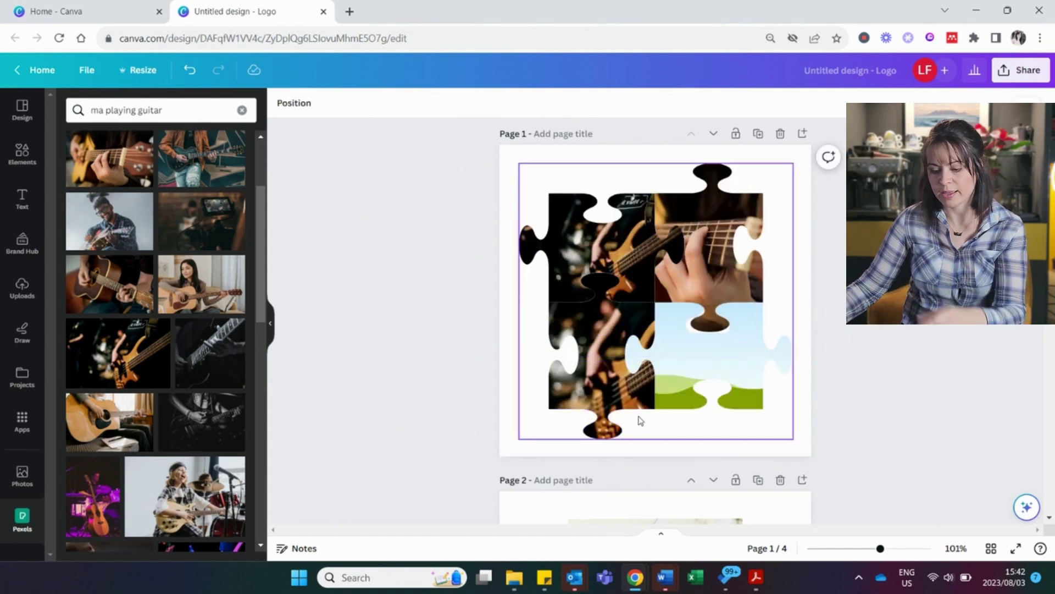
{"action": "key", "text": "ctrl+z"}
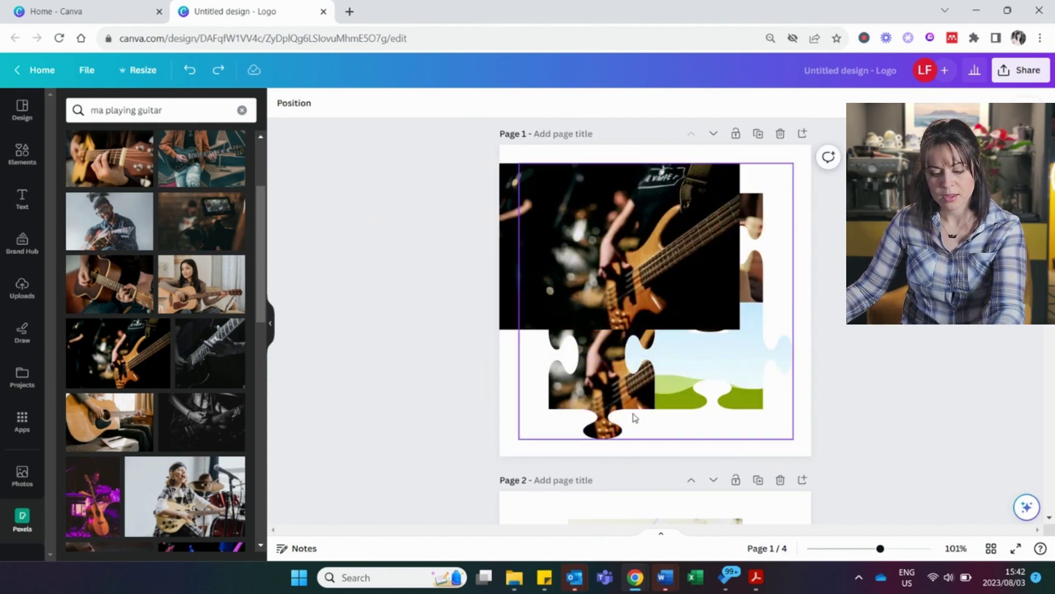
{"action": "left_click", "coordinate": [569, 234]}
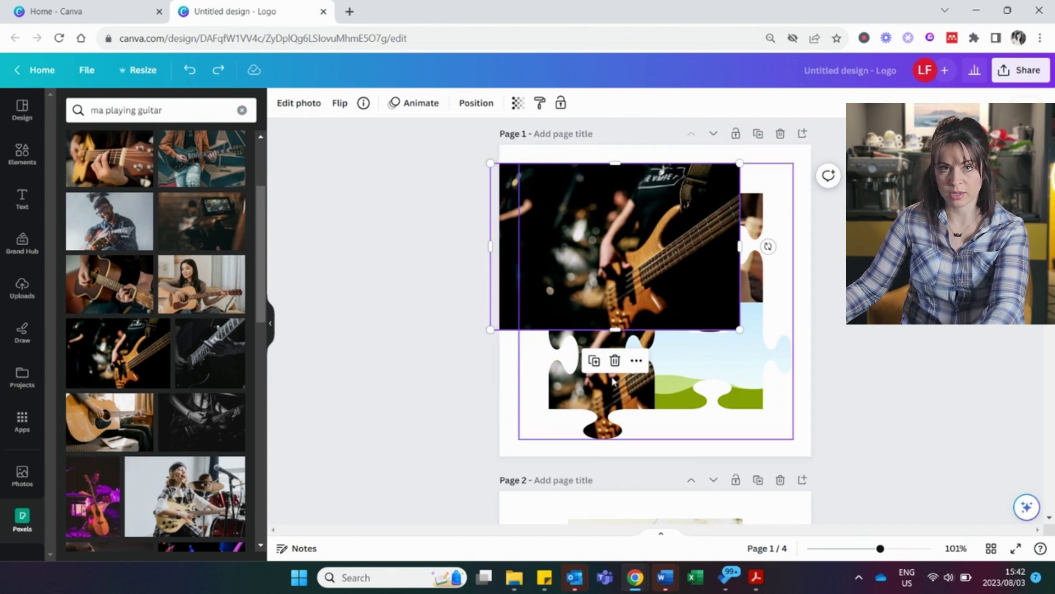
{"action": "left_click_drag", "start_coordinate": [558, 222], "coordinate": [724, 388]}
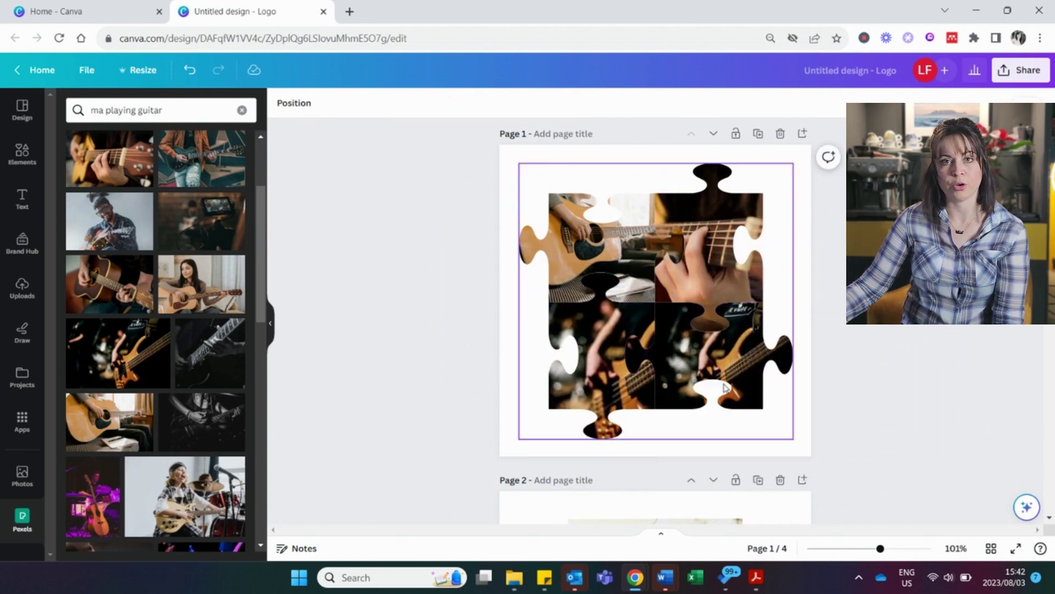
{"action": "left_click", "coordinate": [794, 454]}
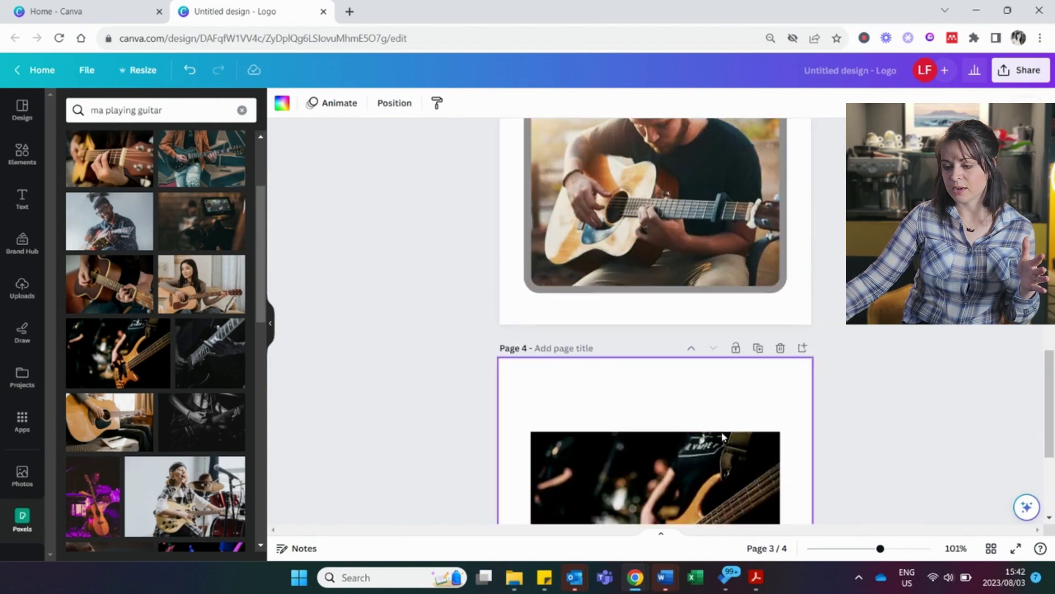
Squash the landscape frame into a thin strip over the guitar puzzle and add a blank new page
{"action": "scroll", "coordinate": [677, 377], "scroll_direction": "up", "scroll_amount": 15}
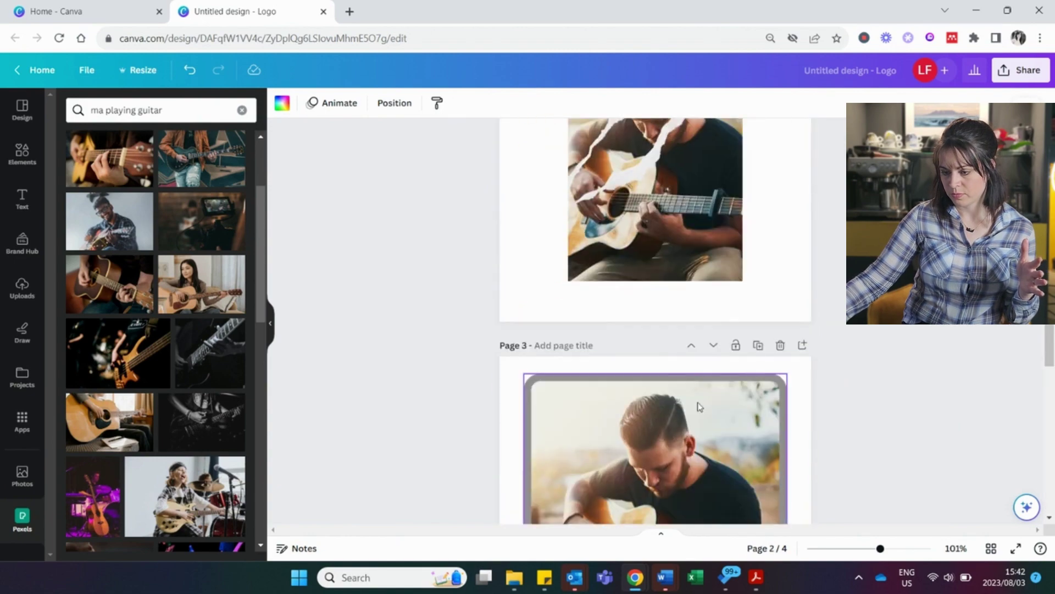
{"action": "scroll", "coordinate": [682, 412], "scroll_direction": "down", "scroll_amount": 1}
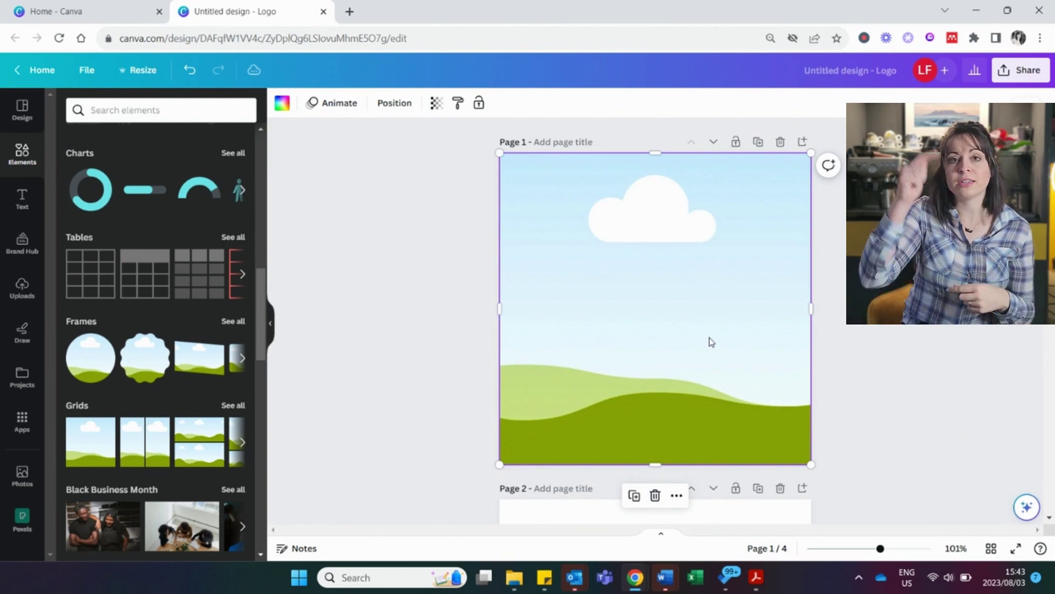
{"action": "scroll", "coordinate": [770, 297], "scroll_direction": "down", "scroll_amount": 1}
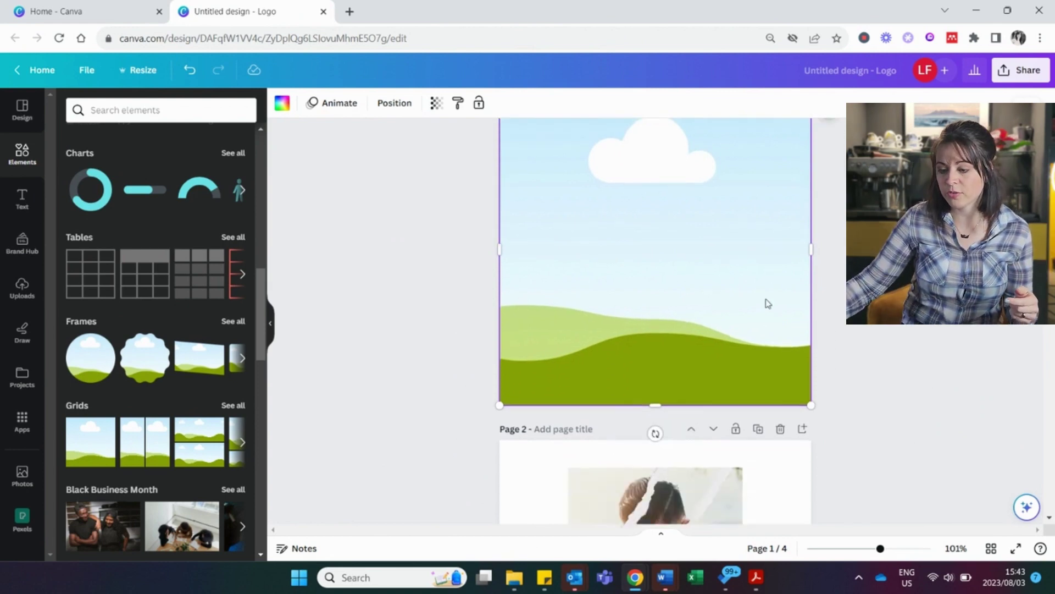
{"action": "scroll", "coordinate": [698, 343], "scroll_direction": "up", "scroll_amount": 1}
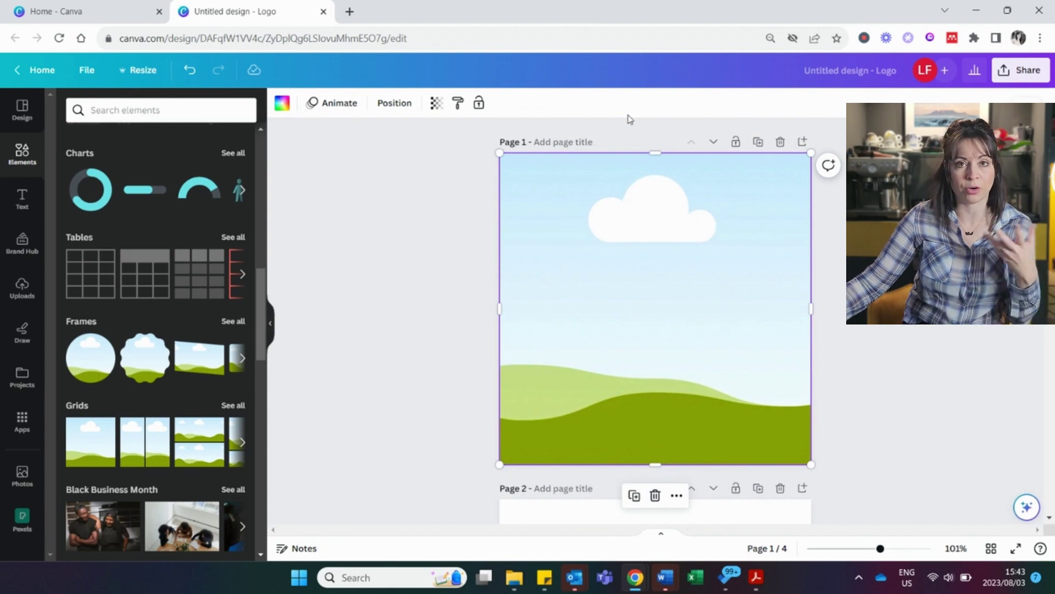
{"action": "left_click_drag", "start_coordinate": [654, 153], "coordinate": [651, 280]}
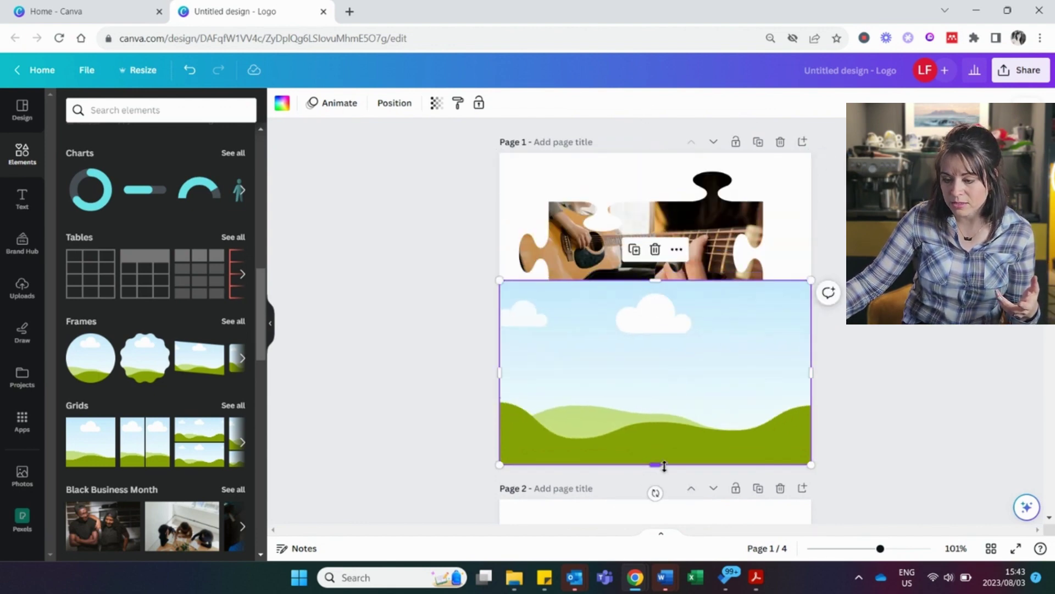
{"action": "left_click_drag", "start_coordinate": [664, 467], "coordinate": [660, 337]}
{"action": "left_click_drag", "start_coordinate": [717, 301], "coordinate": [718, 213]}
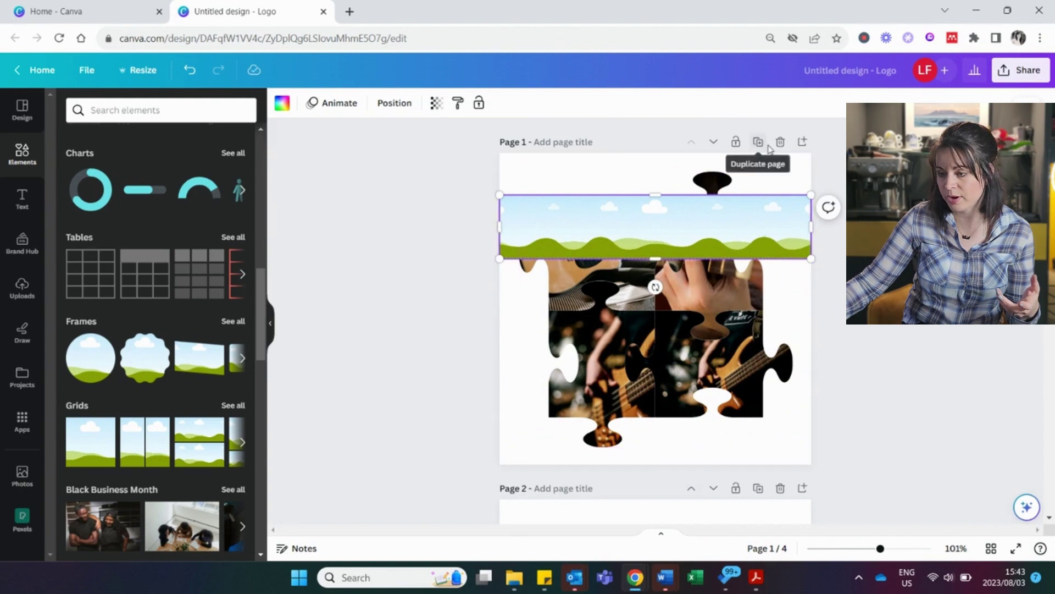
{"action": "left_click", "coordinate": [803, 142]}
Paste the landscape strip onto Page 2
{"action": "scroll", "coordinate": [756, 329], "scroll_direction": "up", "scroll_amount": 5}
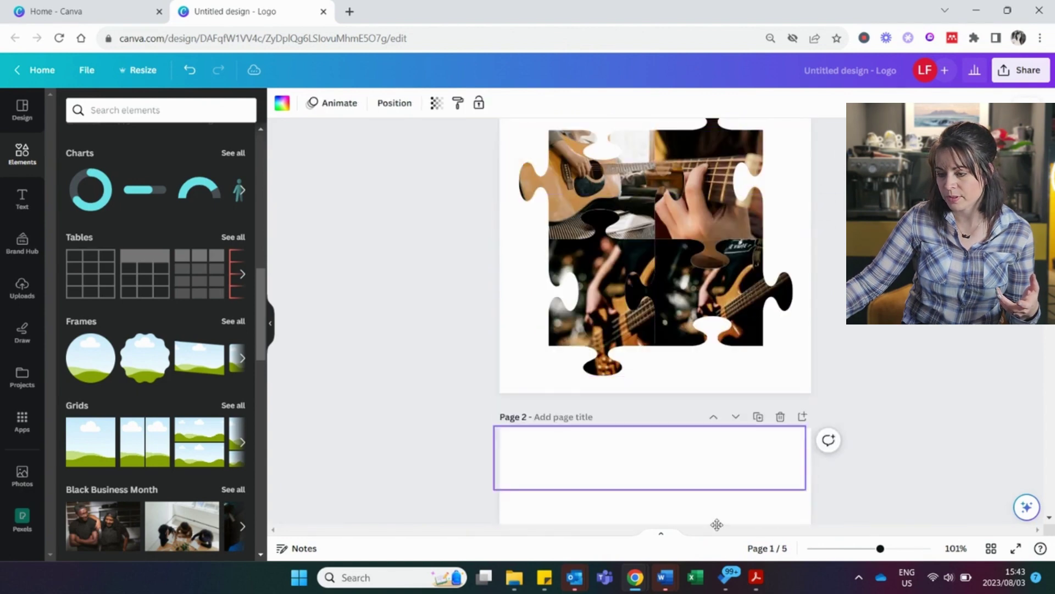
{"action": "key", "text": "ctrl+v"}
{"action": "scroll", "coordinate": [872, 427], "scroll_direction": "down", "scroll_amount": 4}
{"action": "left_click_drag", "start_coordinate": [731, 328], "coordinate": [749, 342]}
Add a test landscape frame from the frames collection, shrink it to 199×112, then delete it
{"action": "scroll", "coordinate": [89, 463], "scroll_direction": "up", "scroll_amount": 3}
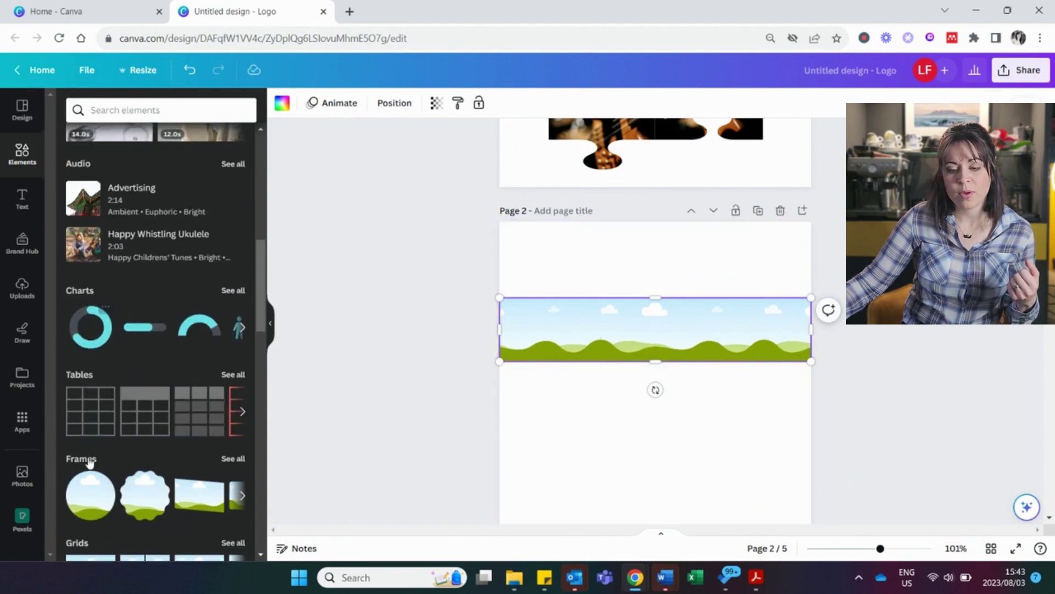
{"action": "left_click", "coordinate": [89, 459]}
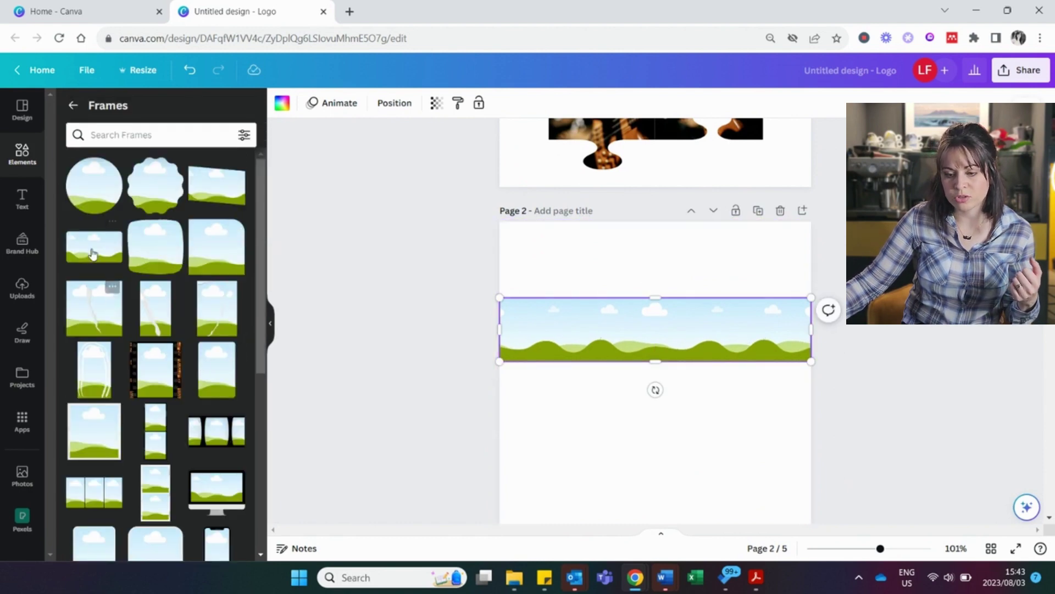
{"action": "left_click", "coordinate": [93, 254]}
{"action": "left_click_drag", "start_coordinate": [658, 385], "coordinate": [631, 443]}
{"action": "scroll", "coordinate": [808, 424], "scroll_direction": "down", "scroll_amount": 4}
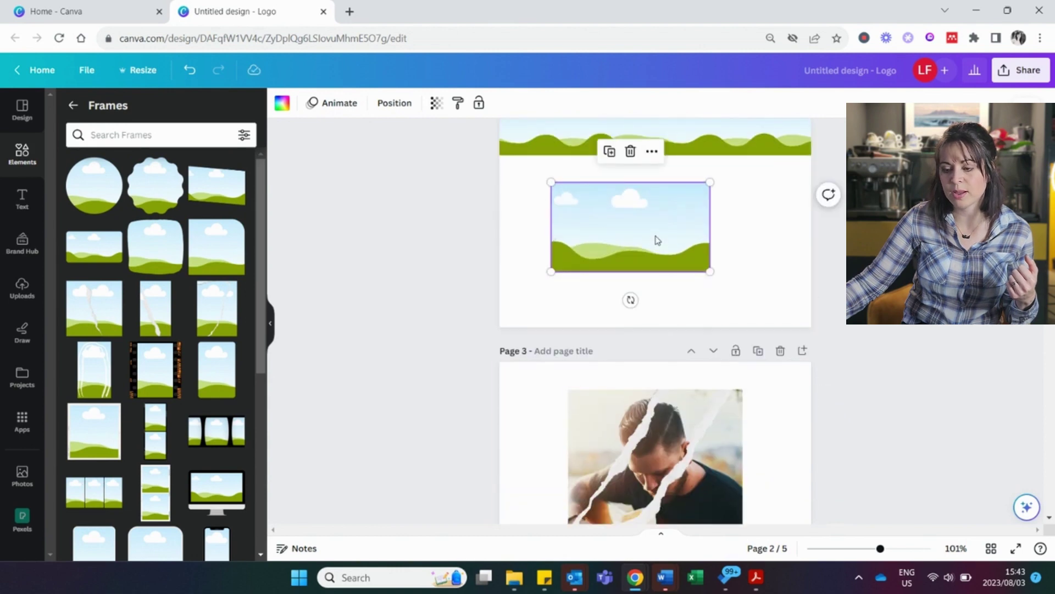
{"action": "left_click_drag", "start_coordinate": [658, 241], "coordinate": [667, 264]}
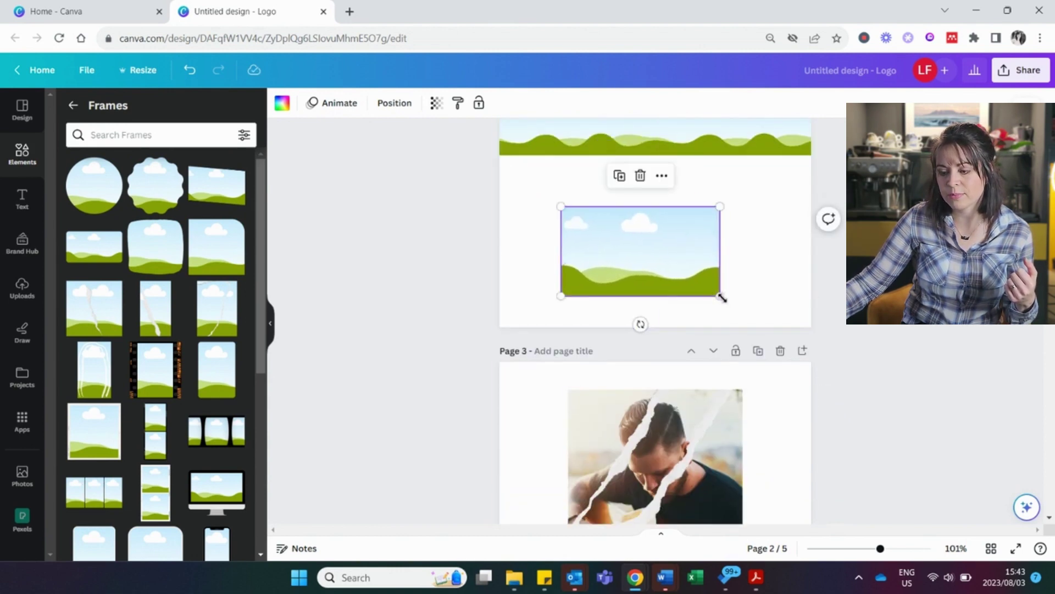
{"action": "left_click_drag", "start_coordinate": [721, 297], "coordinate": [658, 291]}
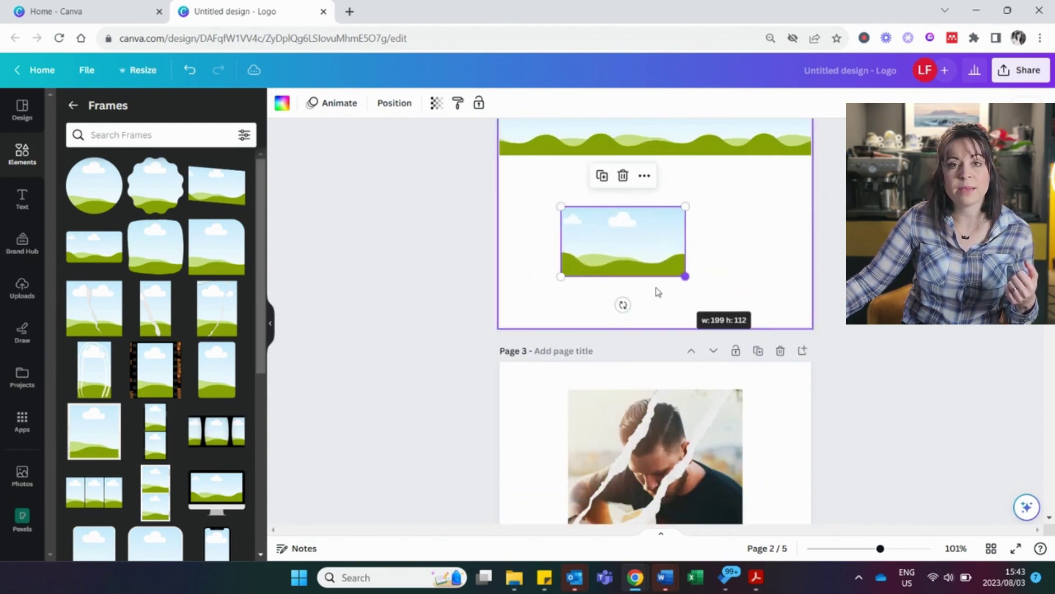
{"action": "key", "text": "Delete"}
Fill the strip with a 'man playing guitar' photo and crop it around the guitarist's face
{"action": "scroll", "coordinate": [623, 264], "scroll_direction": "up", "scroll_amount": 3}
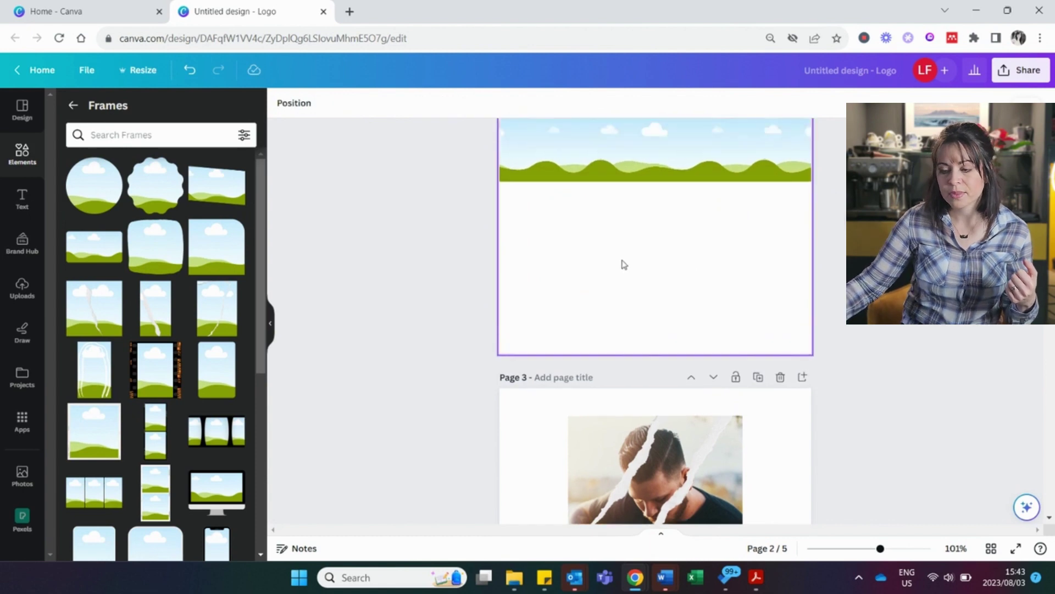
{"action": "left_click", "coordinate": [22, 476]}
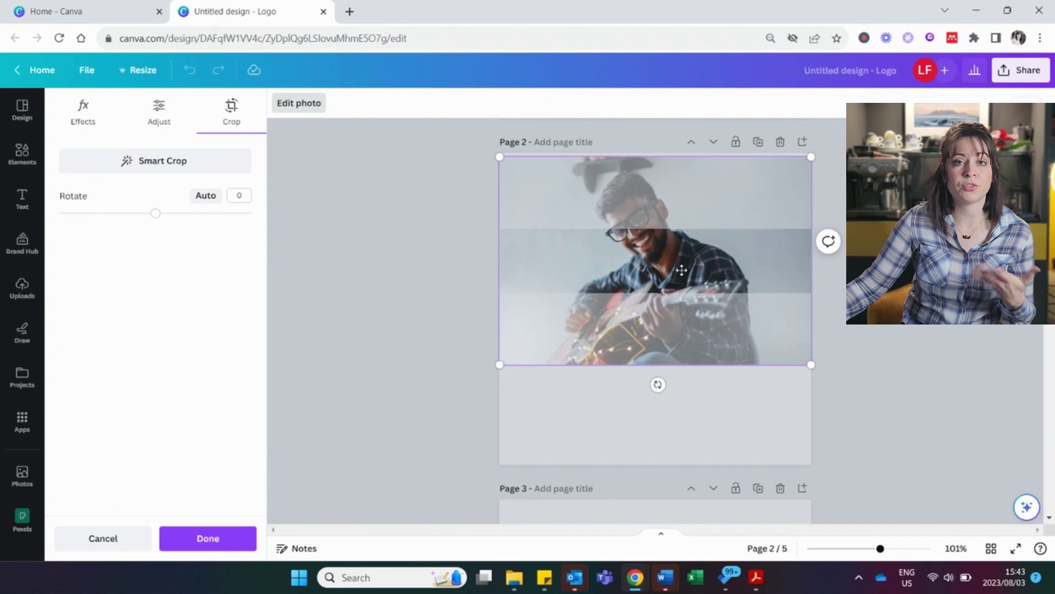
{"action": "left_click_drag", "start_coordinate": [684, 268], "coordinate": [679, 364]}
{"action": "key", "text": "Return"}
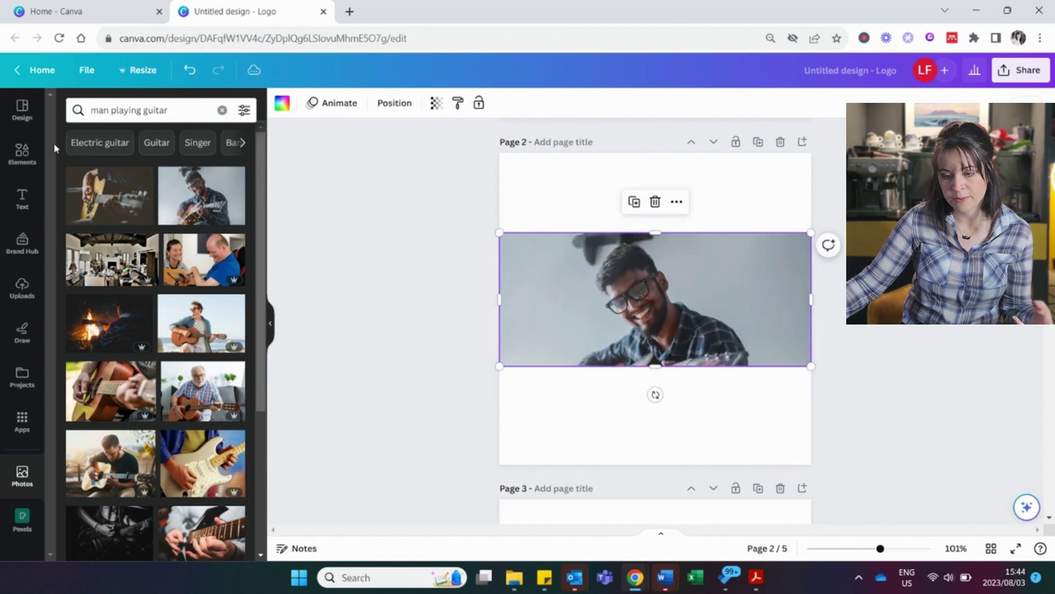
Open the full Grids collection from the Elements panel
{"action": "left_click", "coordinate": [22, 153]}
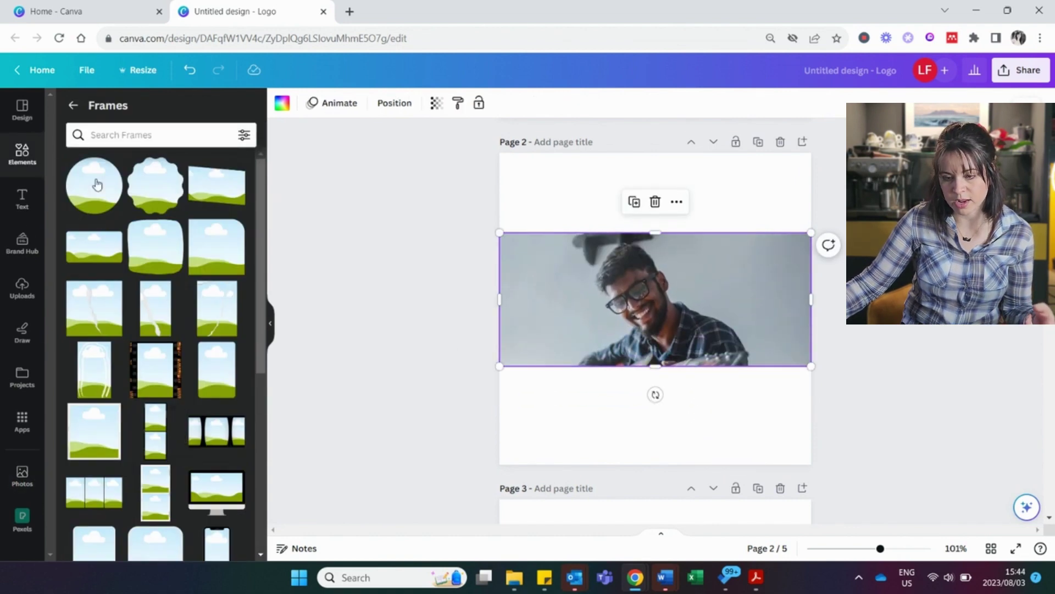
{"action": "left_click", "coordinate": [73, 105]}
{"action": "scroll", "coordinate": [146, 385], "scroll_direction": "down", "scroll_amount": 8}
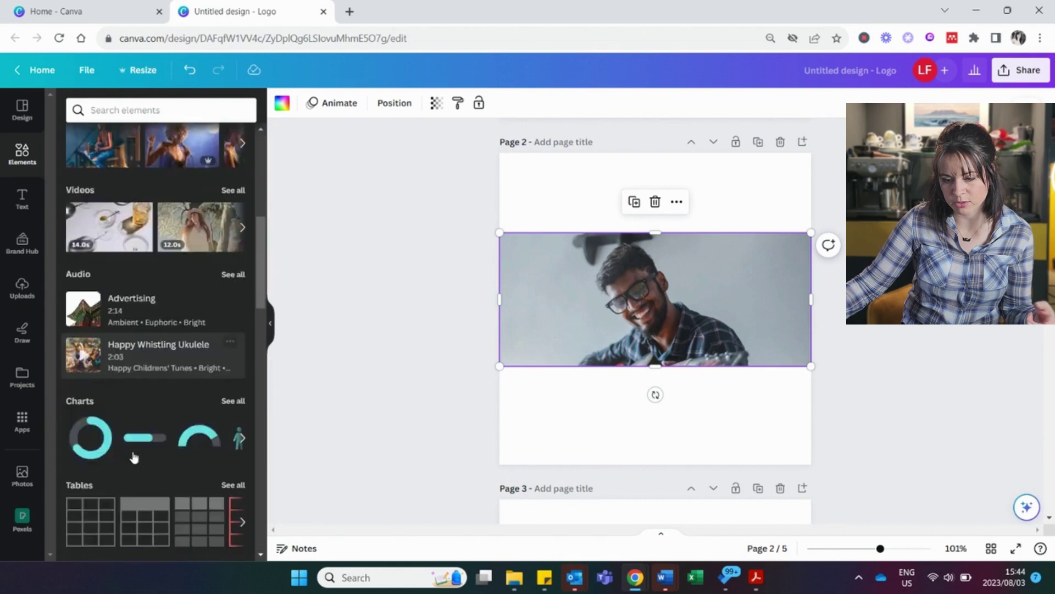
{"action": "scroll", "coordinate": [134, 457], "scroll_direction": "down", "scroll_amount": 5}
{"action": "left_click", "coordinate": [234, 288]}
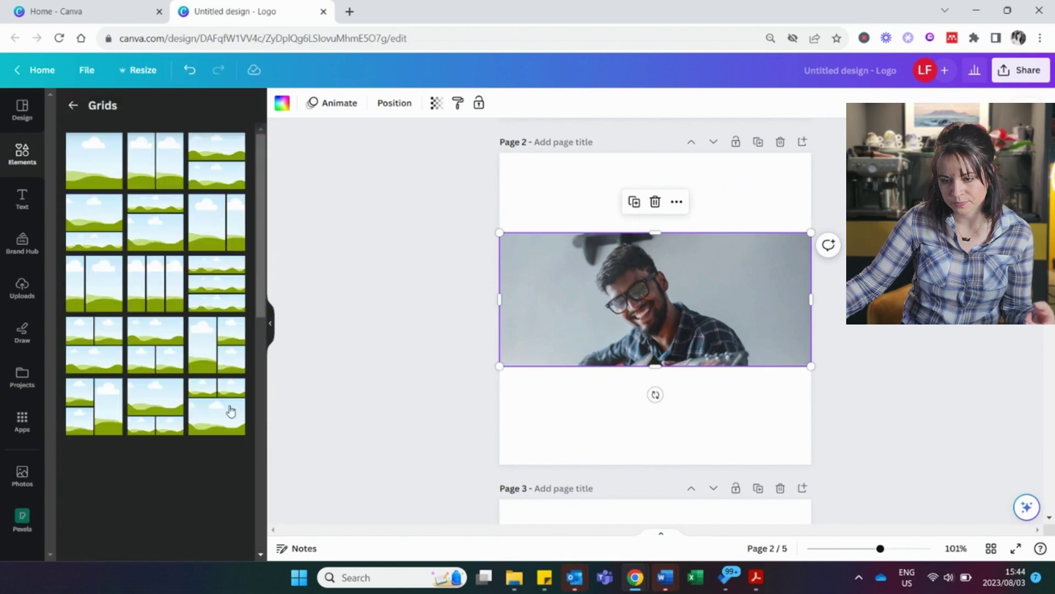
Delete the guitarist photo and its empty frame from Page 4
{"action": "scroll", "coordinate": [180, 401], "scroll_direction": "down", "scroll_amount": 1}
{"action": "scroll", "coordinate": [181, 395], "scroll_direction": "down", "scroll_amount": 10}
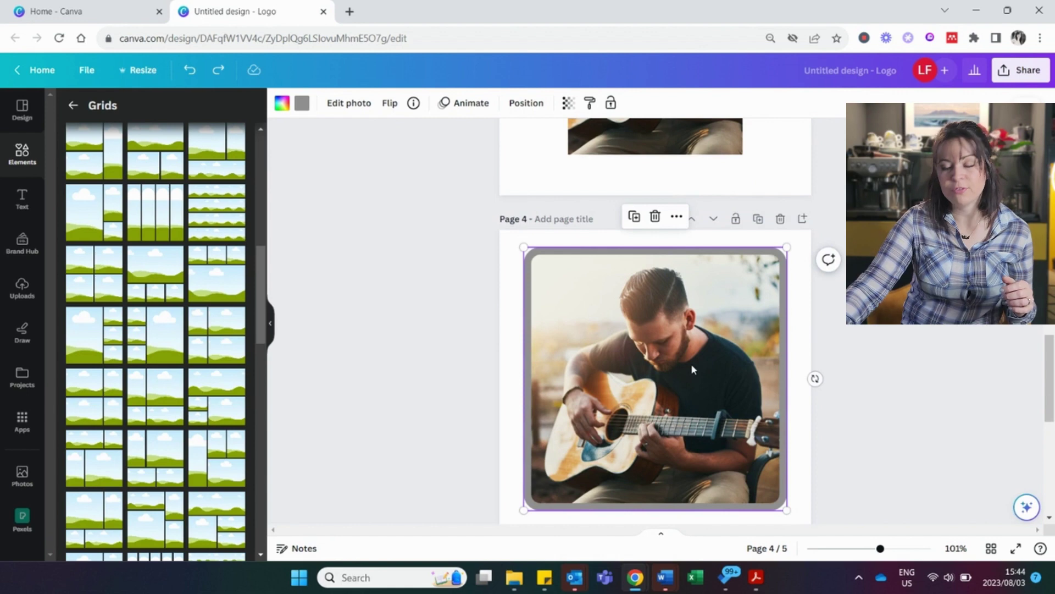
{"action": "key", "text": "Delete"}
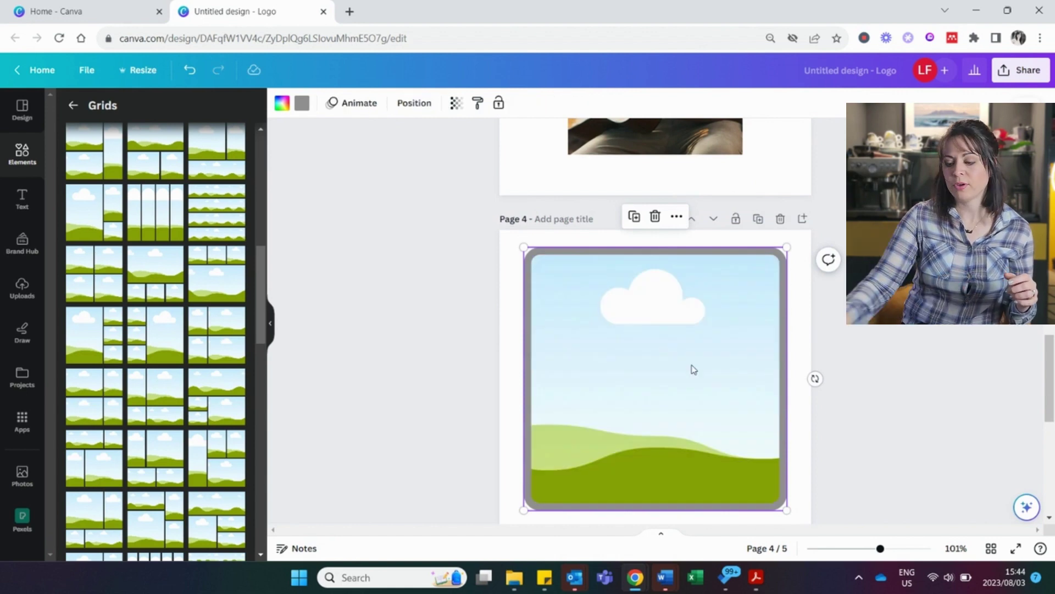
{"action": "key", "text": "Delete"}
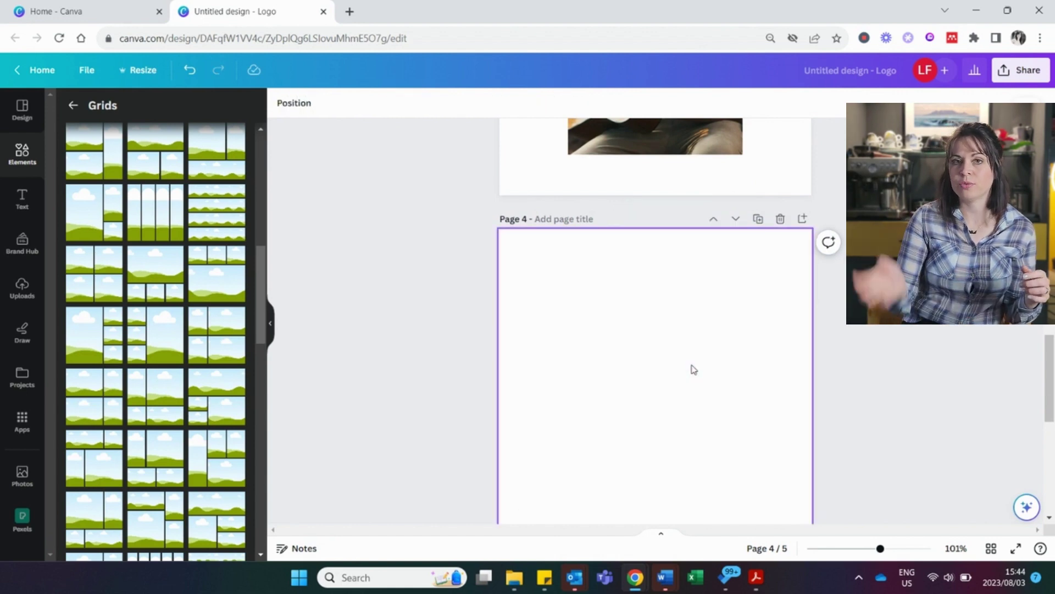
Fill the four-column grid with guitar photos and resize it into a wide 506×236 strip
{"action": "scroll", "coordinate": [656, 300], "scroll_direction": "up", "scroll_amount": 10}
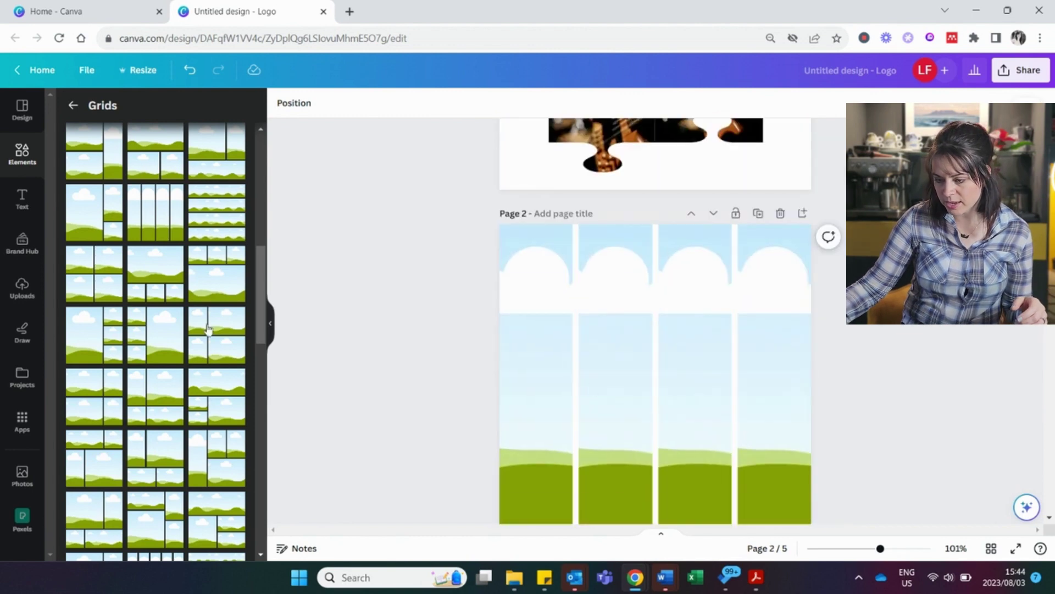
{"action": "left_click", "coordinate": [22, 475]}
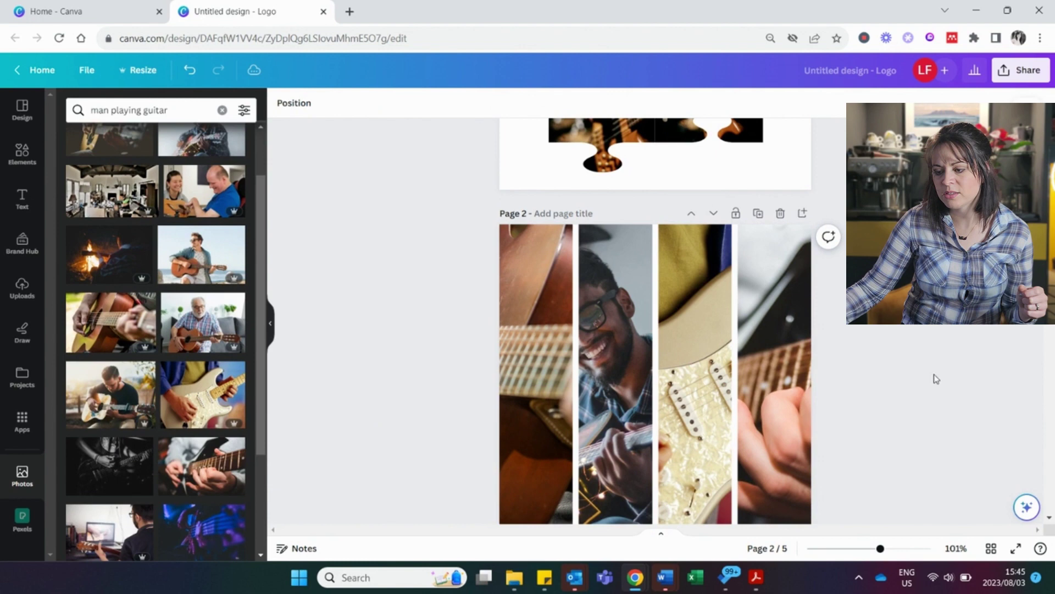
{"action": "left_click", "coordinate": [808, 520]}
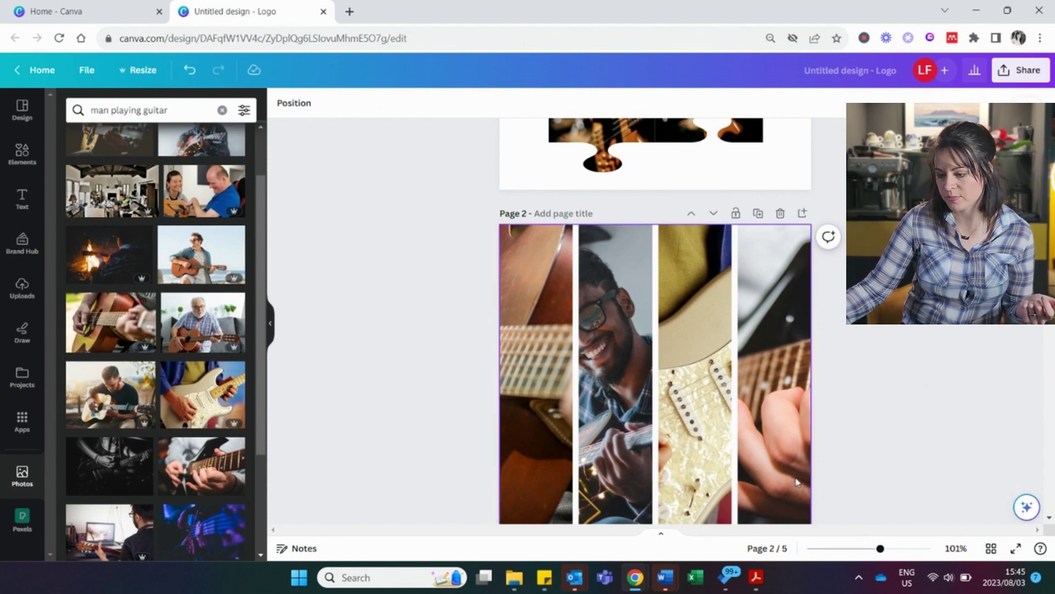
{"action": "scroll", "coordinate": [885, 466], "scroll_direction": "down", "scroll_amount": 2}
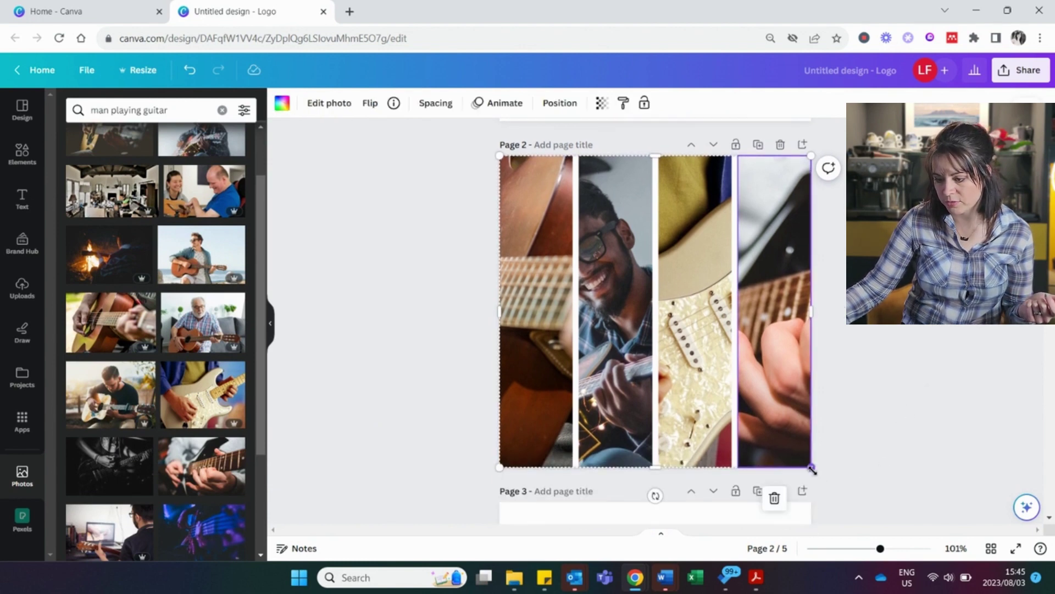
{"action": "left_click_drag", "start_coordinate": [812, 469], "coordinate": [739, 358]}
{"action": "left_click_drag", "start_coordinate": [738, 252], "coordinate": [815, 253]}
{"action": "left_click_drag", "start_coordinate": [682, 358], "coordinate": [717, 314]}
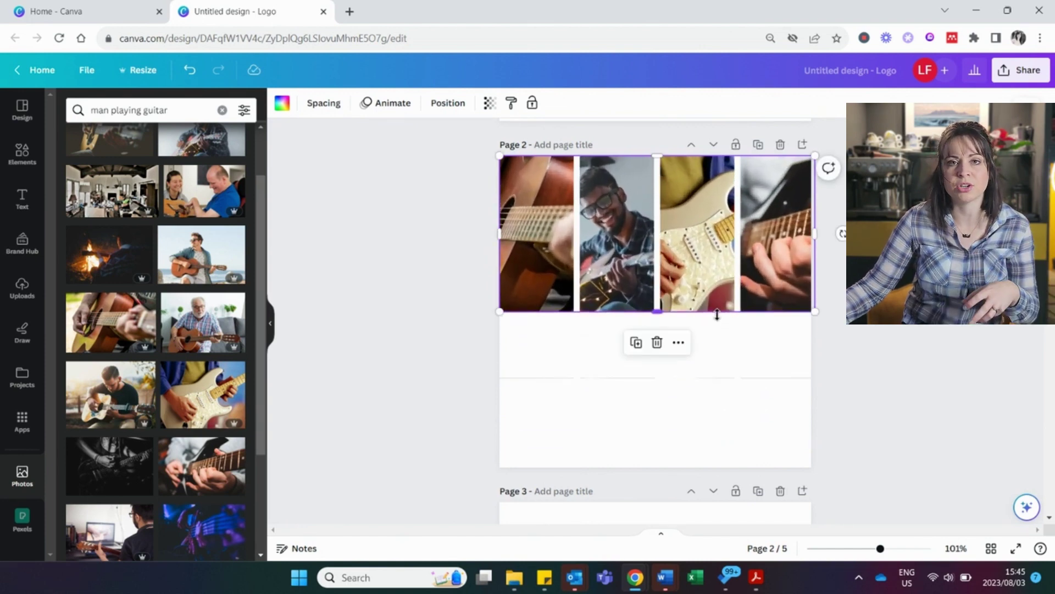
{"action": "scroll", "coordinate": [734, 433], "scroll_direction": "down", "scroll_amount": 10}
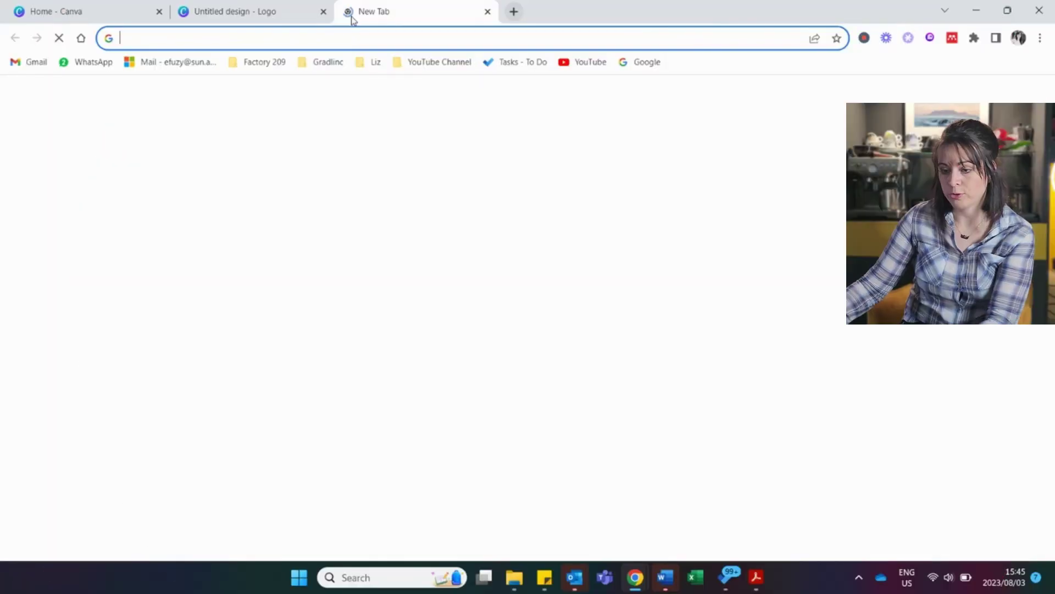
Search Unsplash for 'man playing guitar', browse the results, and return to the Canva logo tab
{"action": "type", "text": "unsplas"}
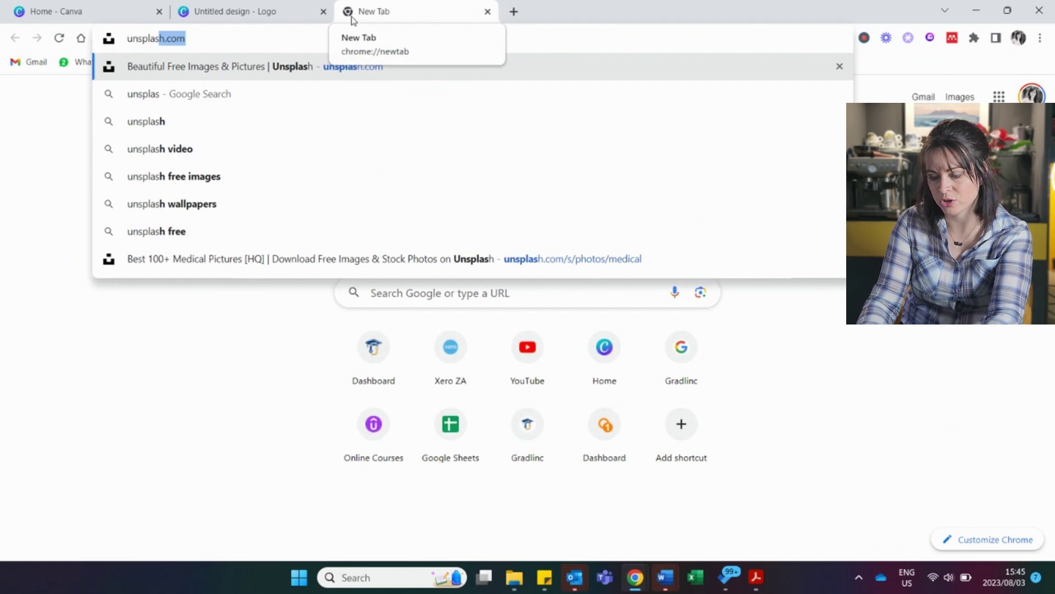
{"action": "key", "text": "Return"}
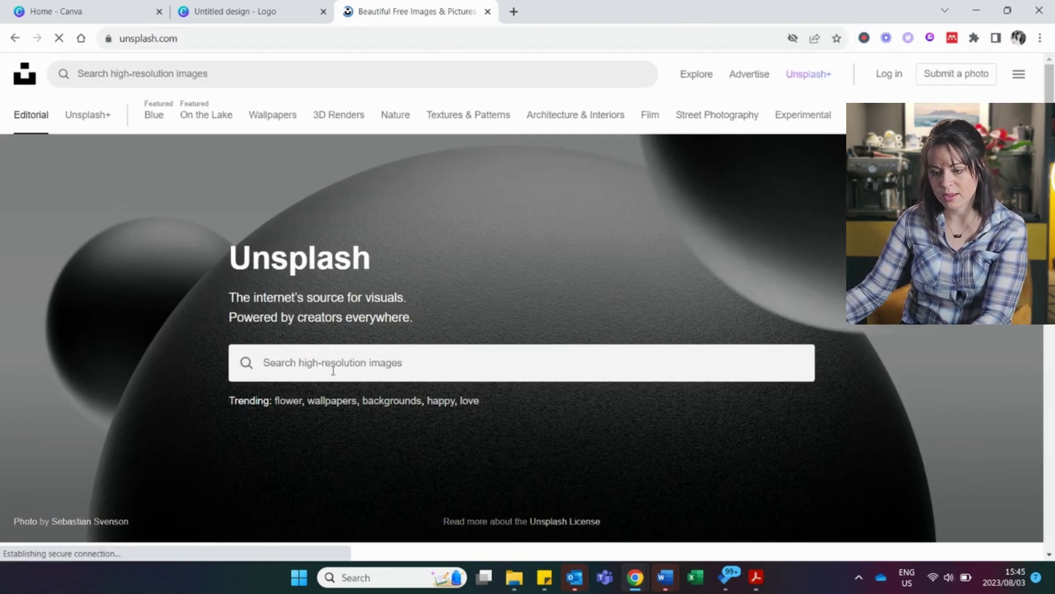
{"action": "left_click", "coordinate": [333, 371]}
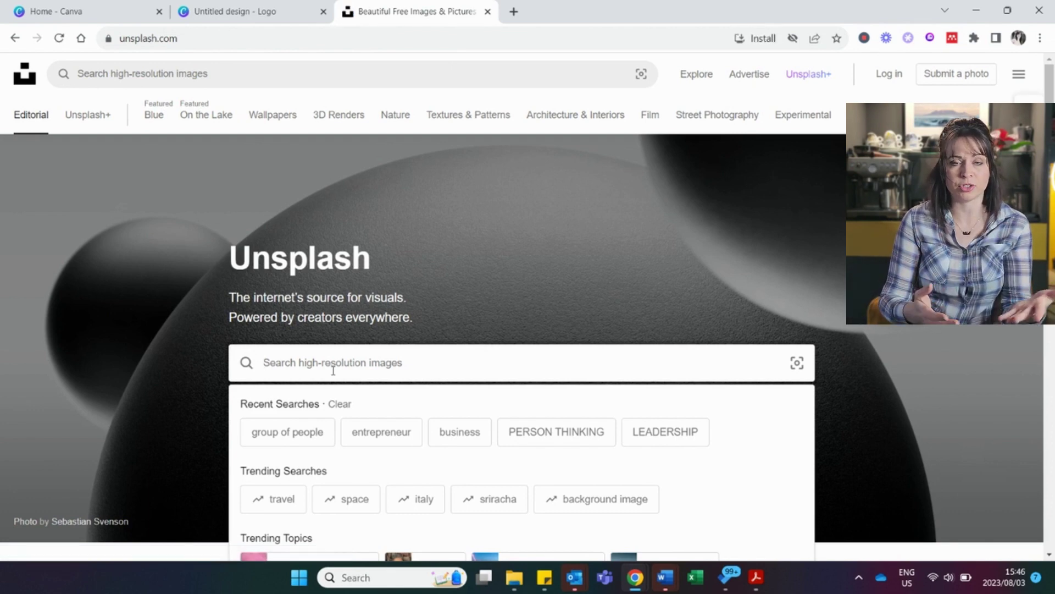
{"action": "type", "text": "man pl"}
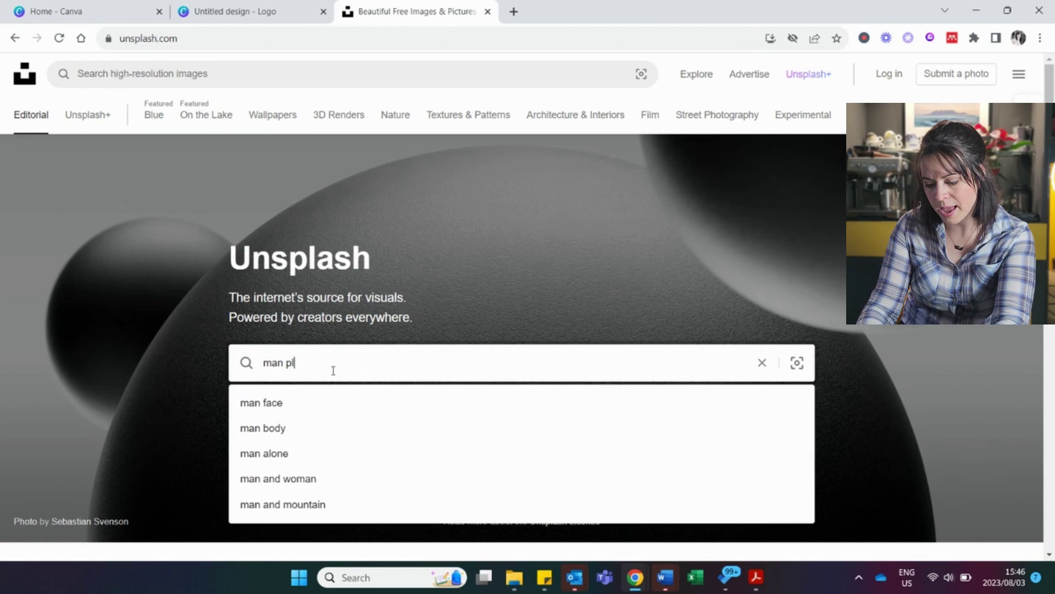
{"action": "type", "text": "aying guitar"}
{"action": "key", "text": "Return"}
{"action": "scroll", "coordinate": [332, 372], "scroll_direction": "down", "scroll_amount": 10}
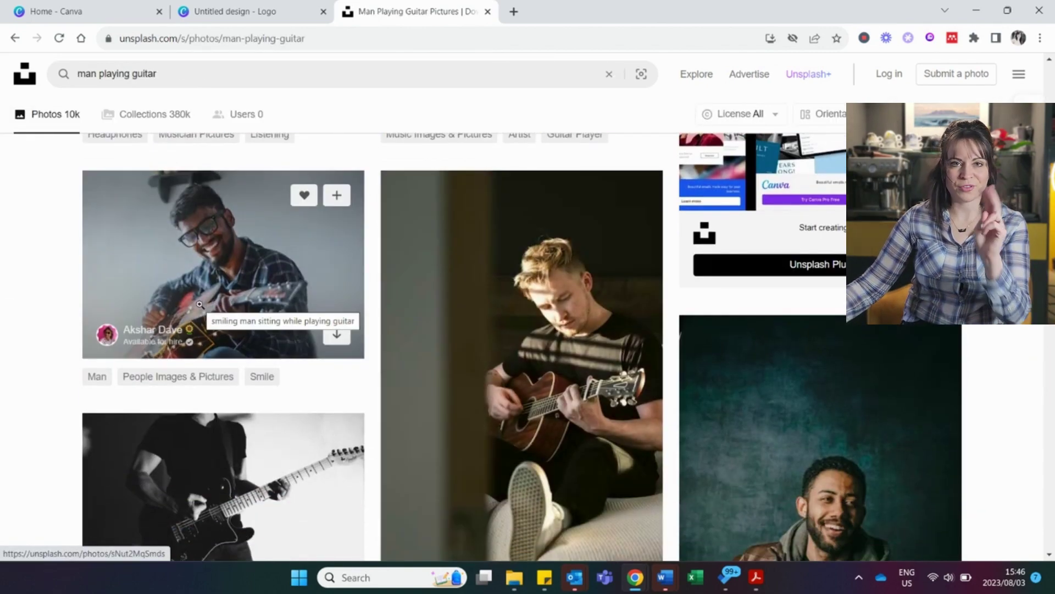
{"action": "scroll", "coordinate": [297, 246], "scroll_direction": "down", "scroll_amount": 6}
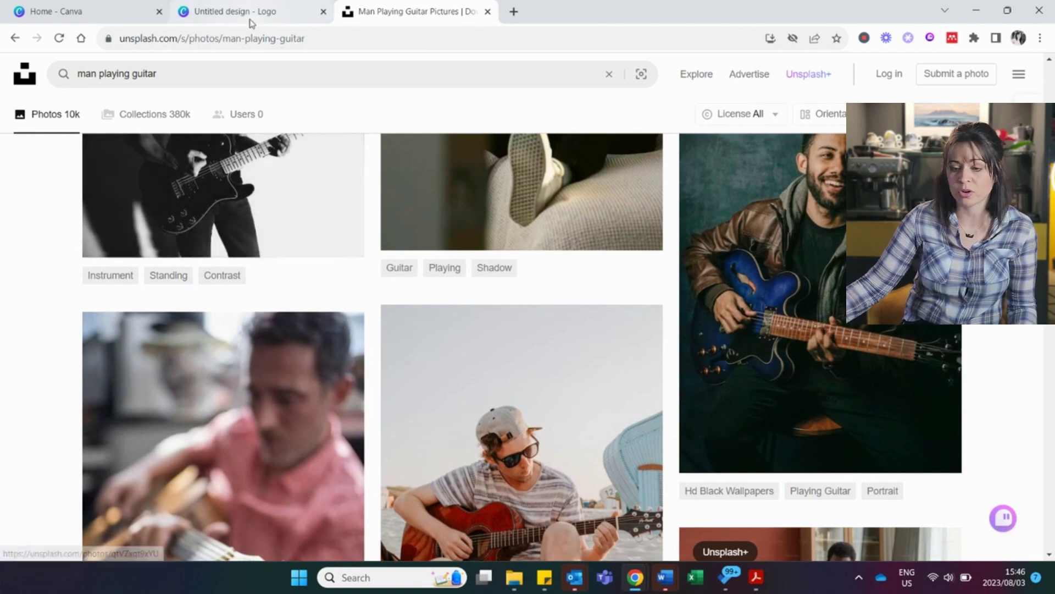
{"action": "left_click", "coordinate": [252, 17]}
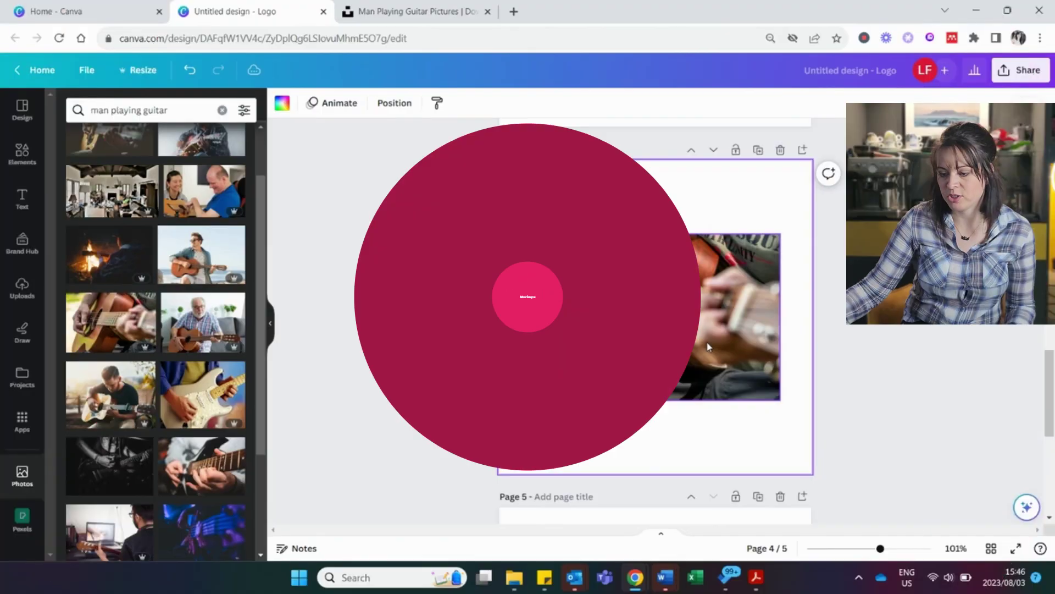
Select page 4's guitar photo and open the Mockups library under Edit photo
{"action": "left_click", "coordinate": [652, 273]}
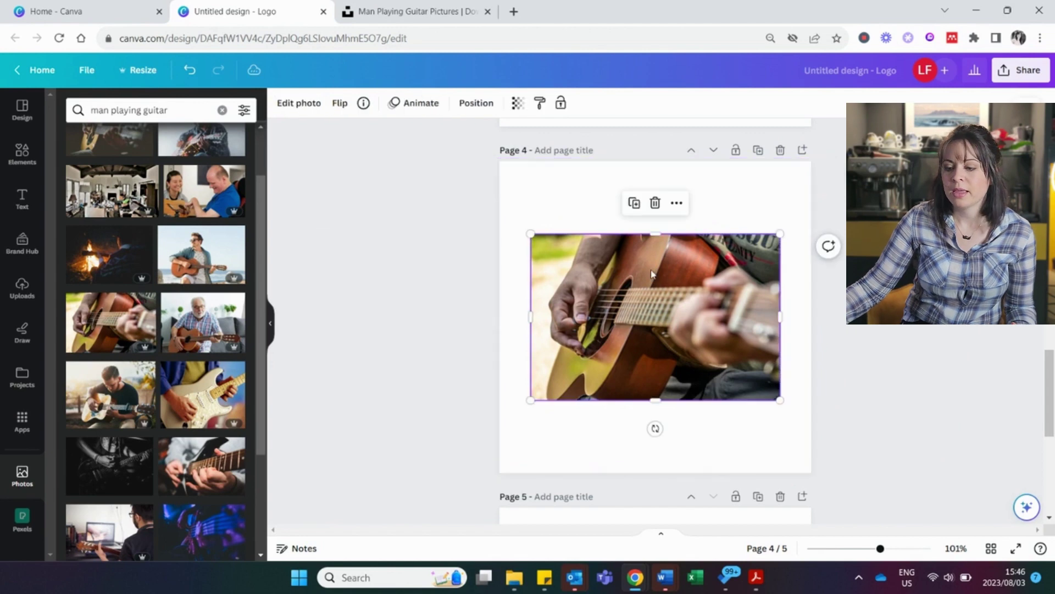
{"action": "left_click", "coordinate": [299, 104]}
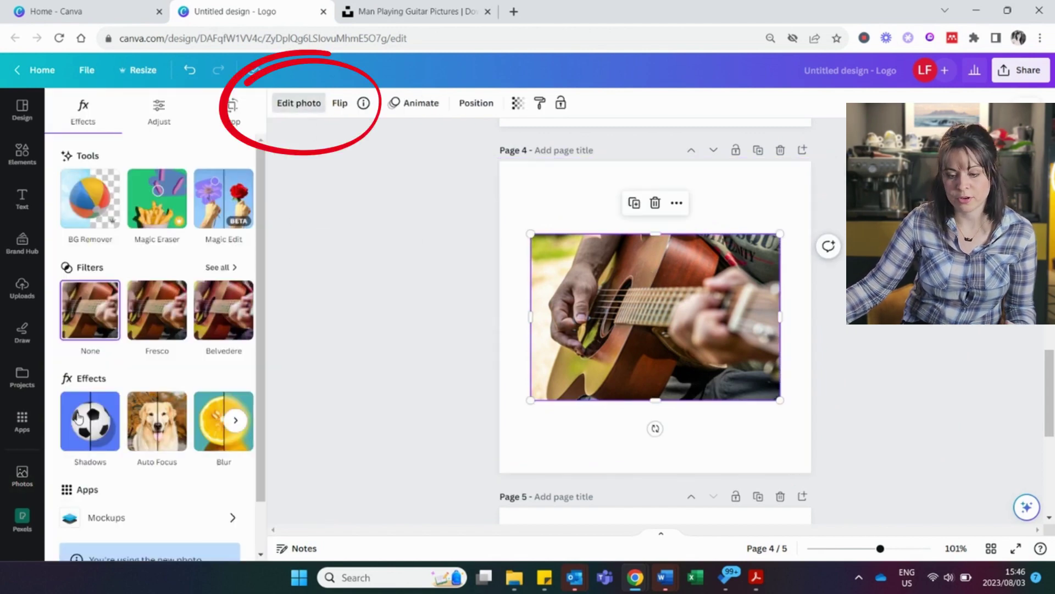
{"action": "scroll", "coordinate": [105, 500], "scroll_direction": "down", "scroll_amount": 1}
{"action": "left_click", "coordinate": [130, 469]}
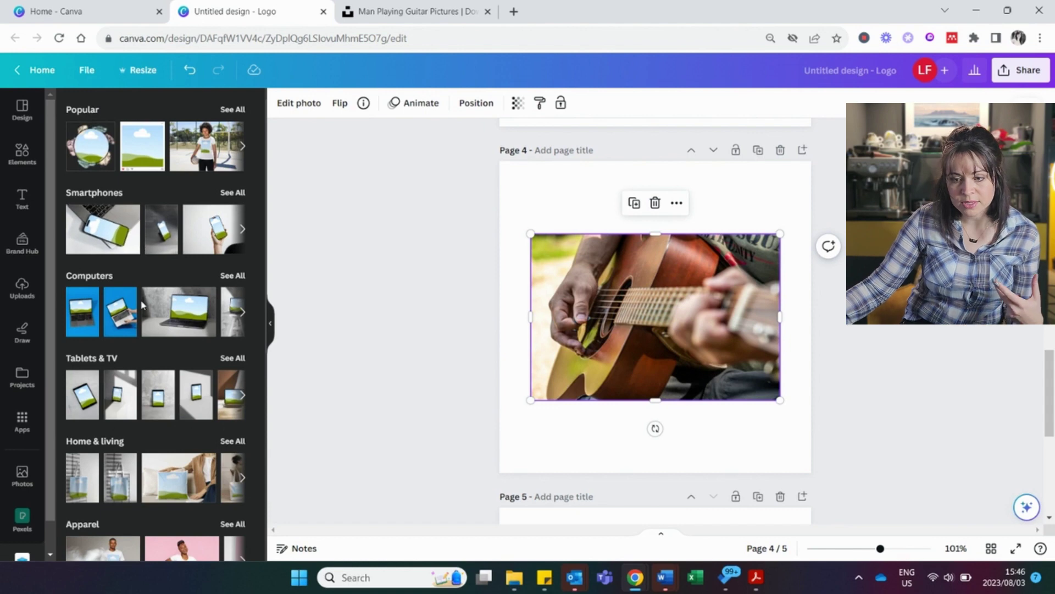
{"action": "scroll", "coordinate": [141, 304], "scroll_direction": "down", "scroll_amount": 7}
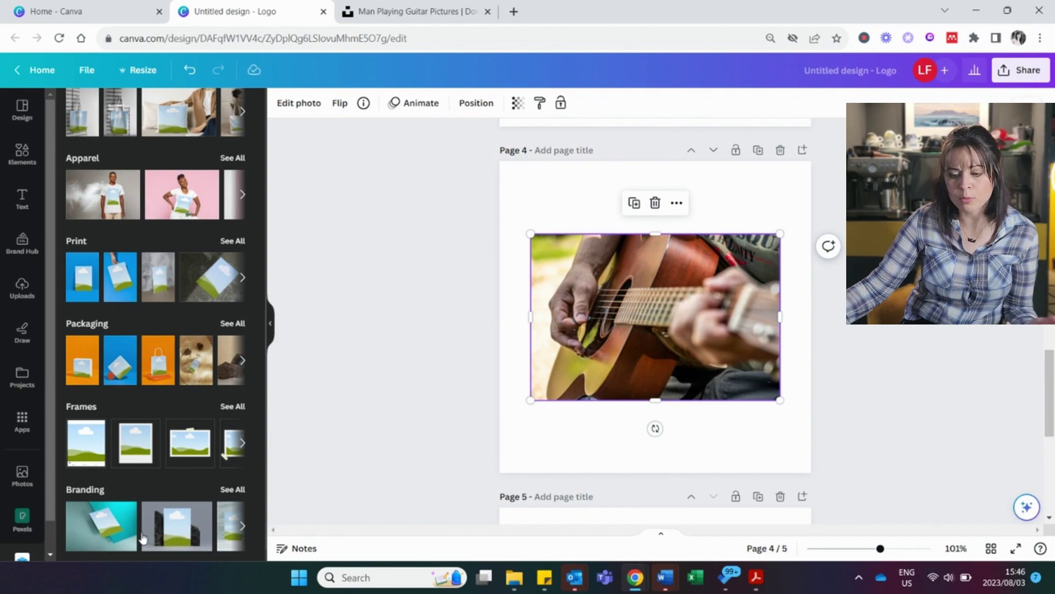
{"action": "scroll", "coordinate": [156, 416], "scroll_direction": "up", "scroll_amount": 4}
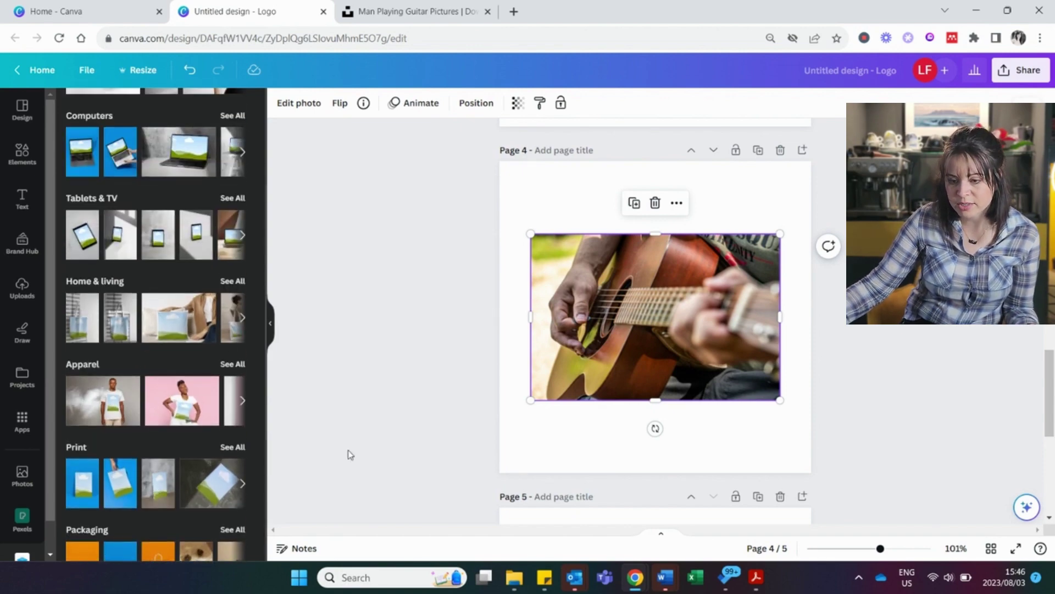
{"action": "scroll", "coordinate": [195, 405], "scroll_direction": "up", "scroll_amount": 3}
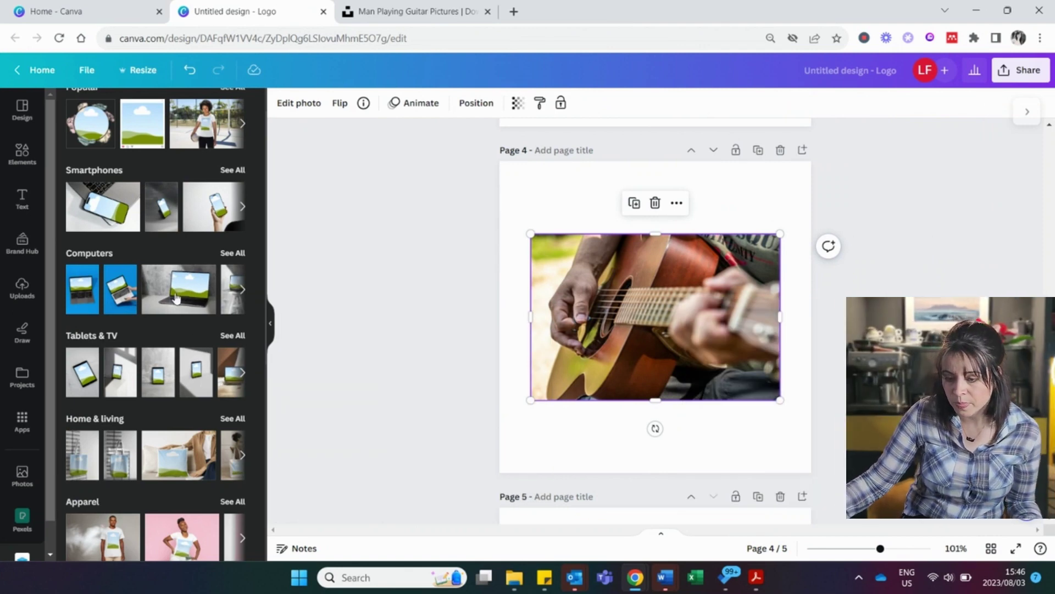
Add a laptop-on-desk mockup from the Computers collection and enlarge it at the page top
{"action": "left_click", "coordinate": [233, 253]}
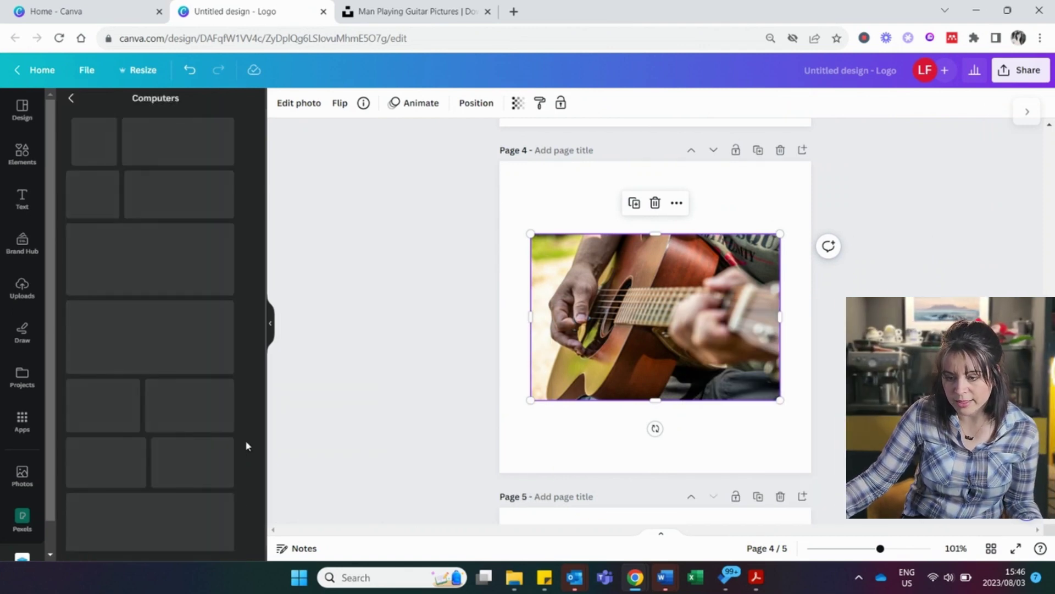
{"action": "scroll", "coordinate": [189, 394], "scroll_direction": "down", "scroll_amount": 5}
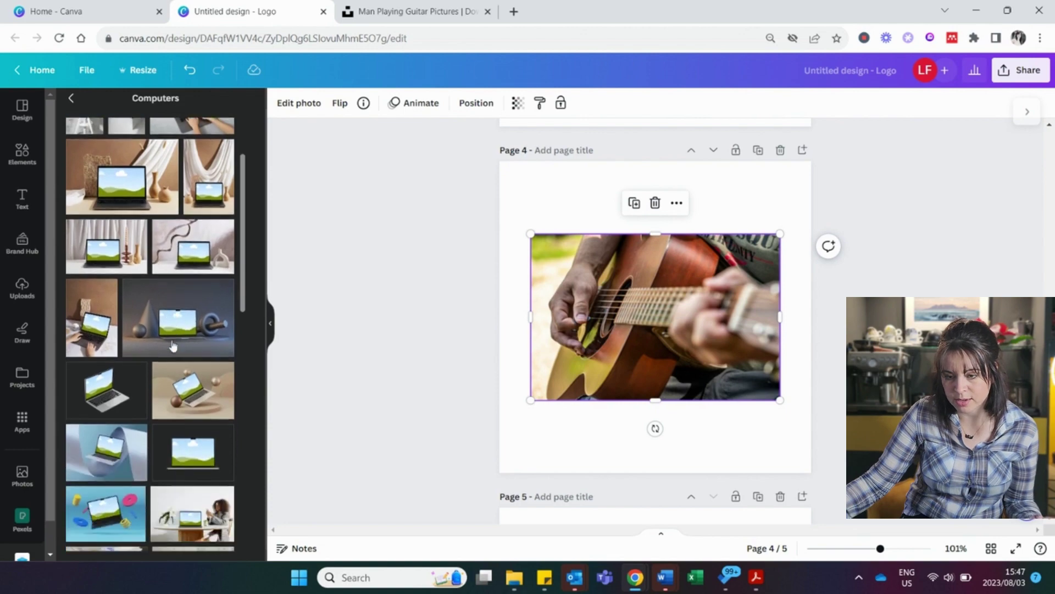
{"action": "scroll", "coordinate": [168, 379], "scroll_direction": "down", "scroll_amount": 10}
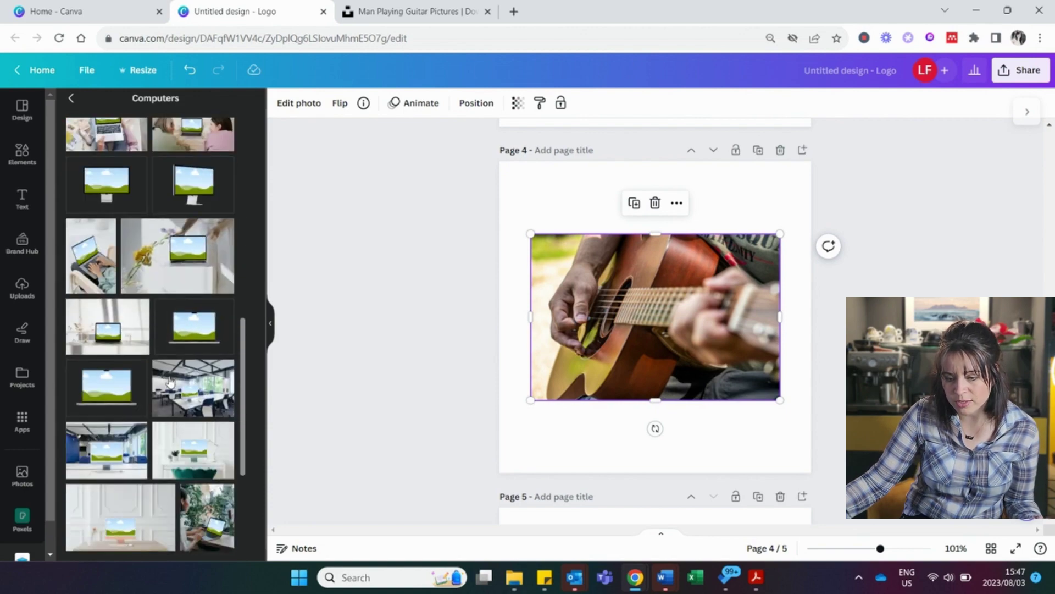
{"action": "scroll", "coordinate": [190, 424], "scroll_direction": "down", "scroll_amount": 2}
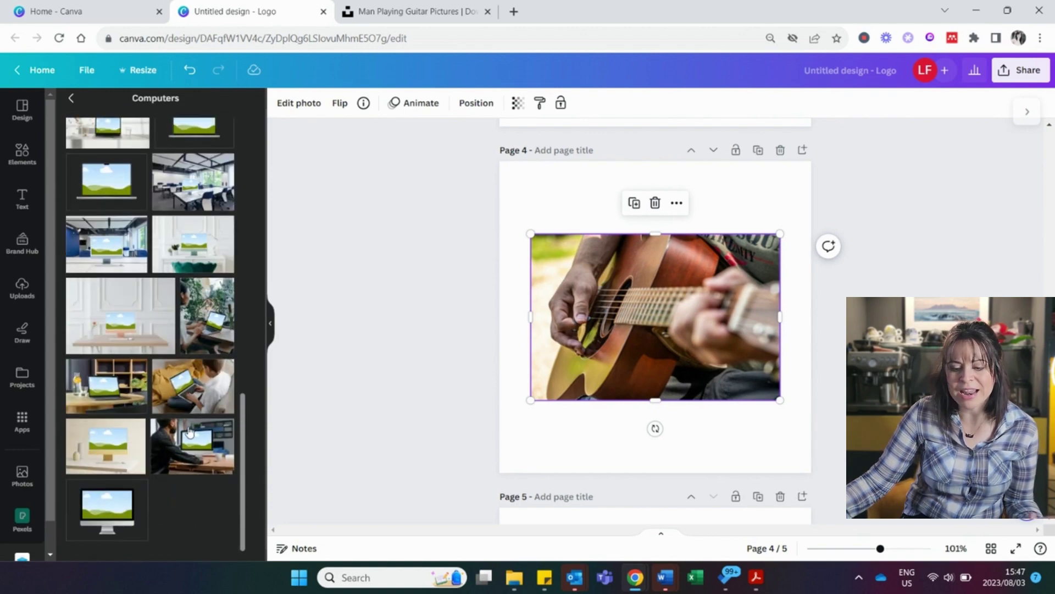
{"action": "scroll", "coordinate": [188, 431], "scroll_direction": "up", "scroll_amount": 6}
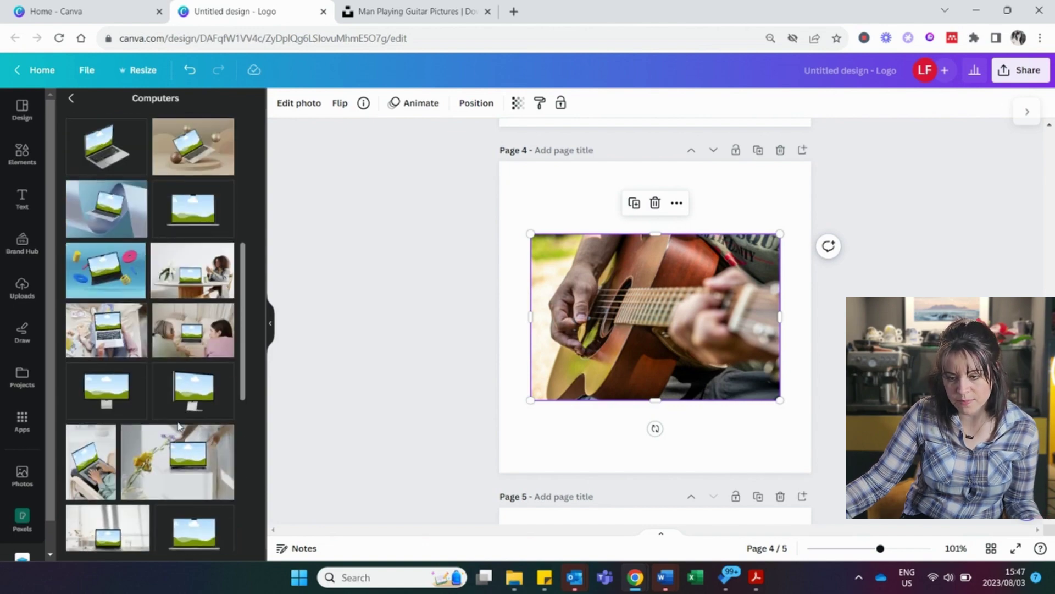
{"action": "scroll", "coordinate": [178, 426], "scroll_direction": "up", "scroll_amount": 5}
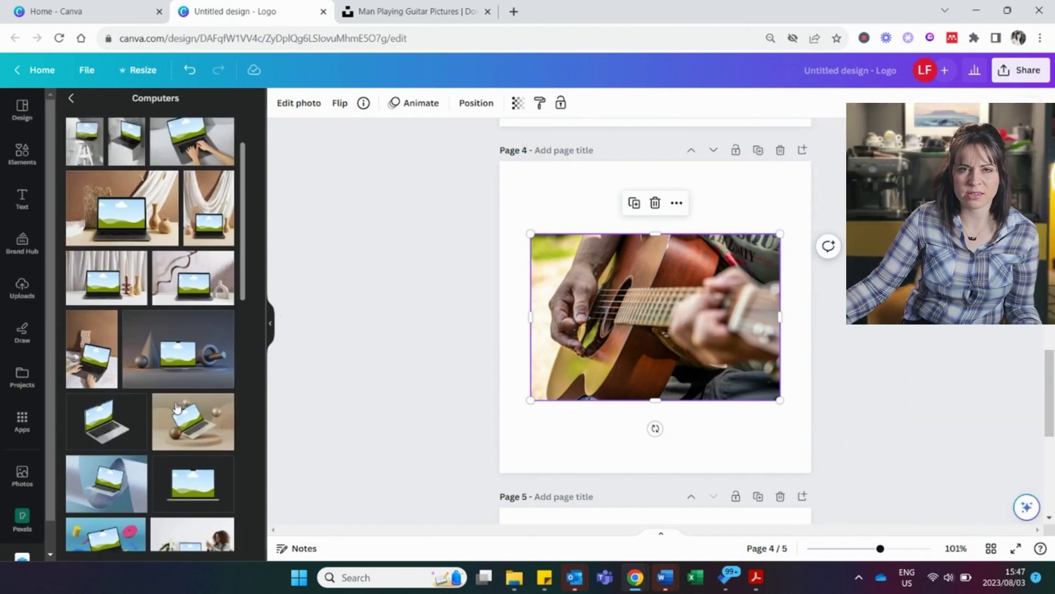
{"action": "scroll", "coordinate": [176, 407], "scroll_direction": "up", "scroll_amount": 5}
{"action": "left_click", "coordinate": [195, 145]}
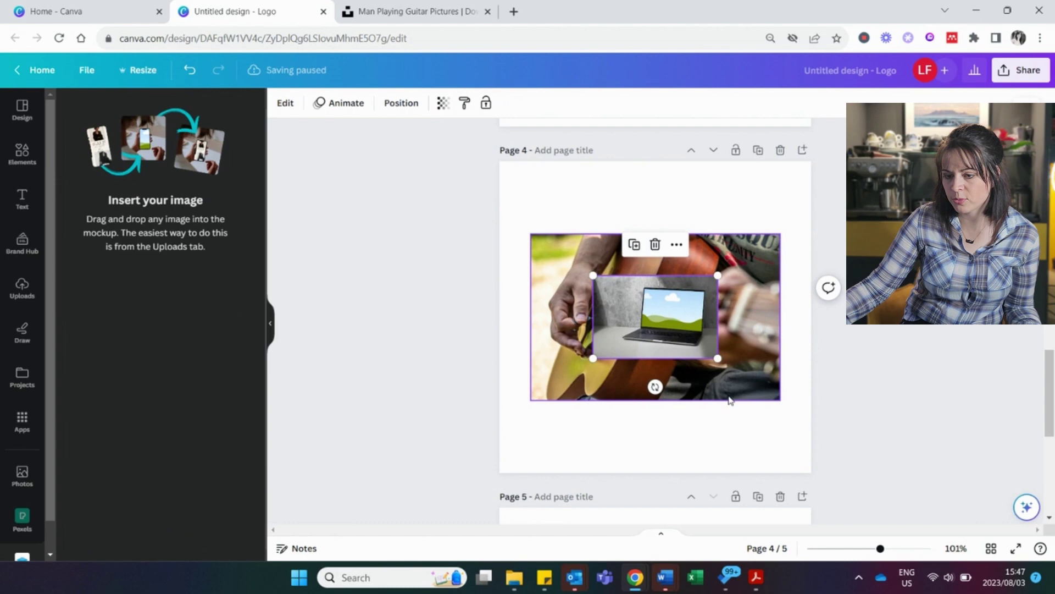
{"action": "mouse_move", "coordinate": [729, 400]}
{"action": "left_mouse_down"}
{"action": "mouse_move", "coordinate": [757, 471]}
{"action": "mouse_move", "coordinate": [658, 232]}
{"action": "mouse_move", "coordinate": [682, 407]}
{"action": "mouse_move", "coordinate": [673, 273]}
{"action": "mouse_move", "coordinate": [659, 265]}
{"action": "mouse_move", "coordinate": [670, 404]}
{"action": "mouse_move", "coordinate": [673, 299]}
{"action": "mouse_move", "coordinate": [694, 403]}
{"action": "mouse_move", "coordinate": [701, 408]}
{"action": "mouse_move", "coordinate": [665, 338]}
{"action": "mouse_move", "coordinate": [722, 405]}
{"action": "left_mouse_up"}
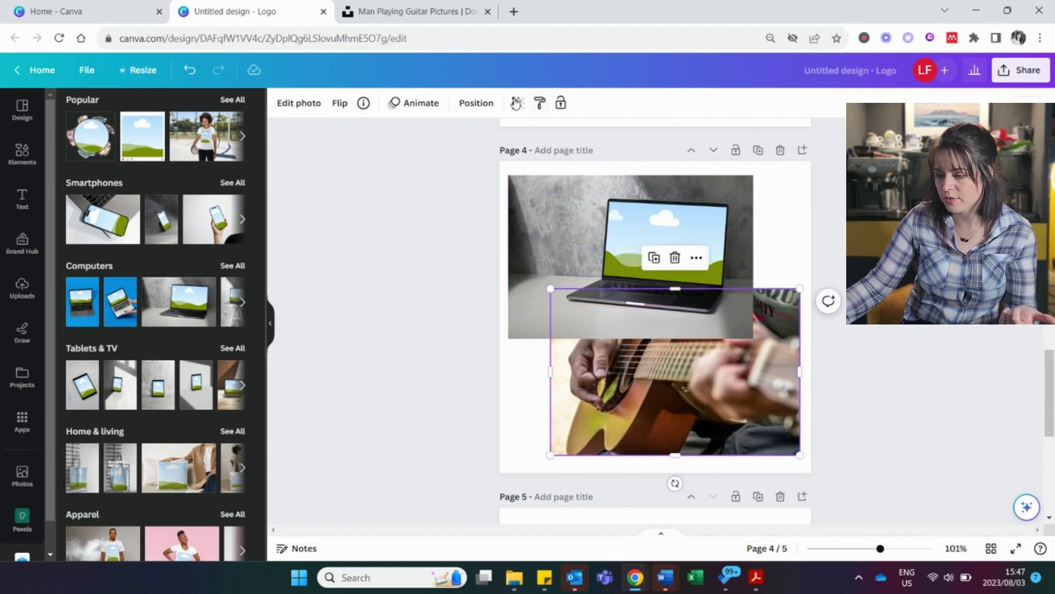
Bring the guitar photo to the front and drop it onto the laptop screen
{"action": "left_click", "coordinate": [476, 103]}
{"action": "left_click", "coordinate": [83, 161]}
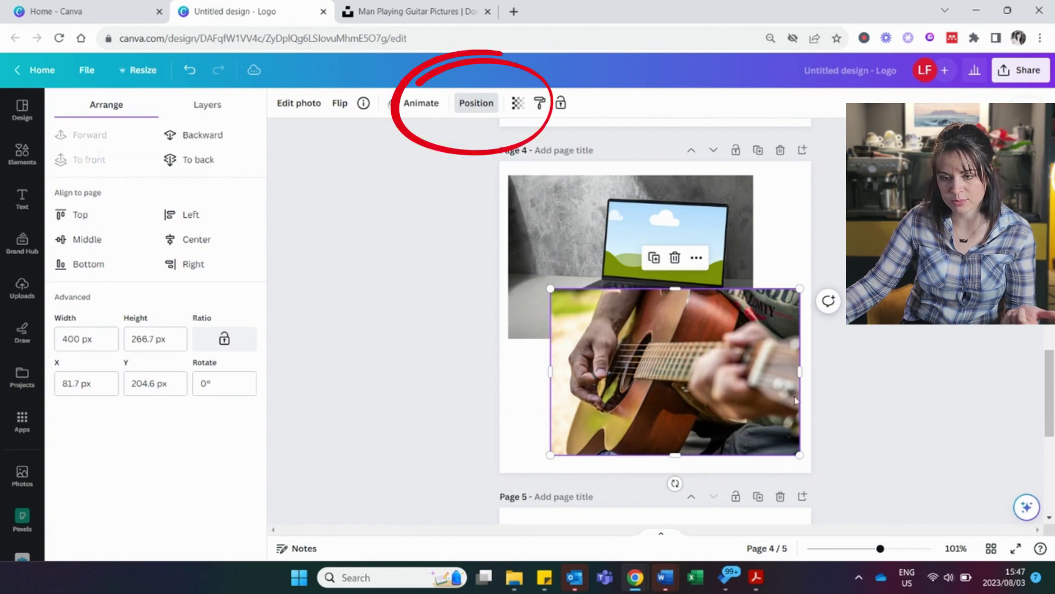
{"action": "mouse_move", "coordinate": [763, 454]}
{"action": "left_mouse_down"}
{"action": "mouse_move", "coordinate": [756, 434]}
{"action": "mouse_move", "coordinate": [757, 465]}
{"action": "left_mouse_up"}
{"action": "left_click_drag", "start_coordinate": [730, 422], "coordinate": [705, 276]}
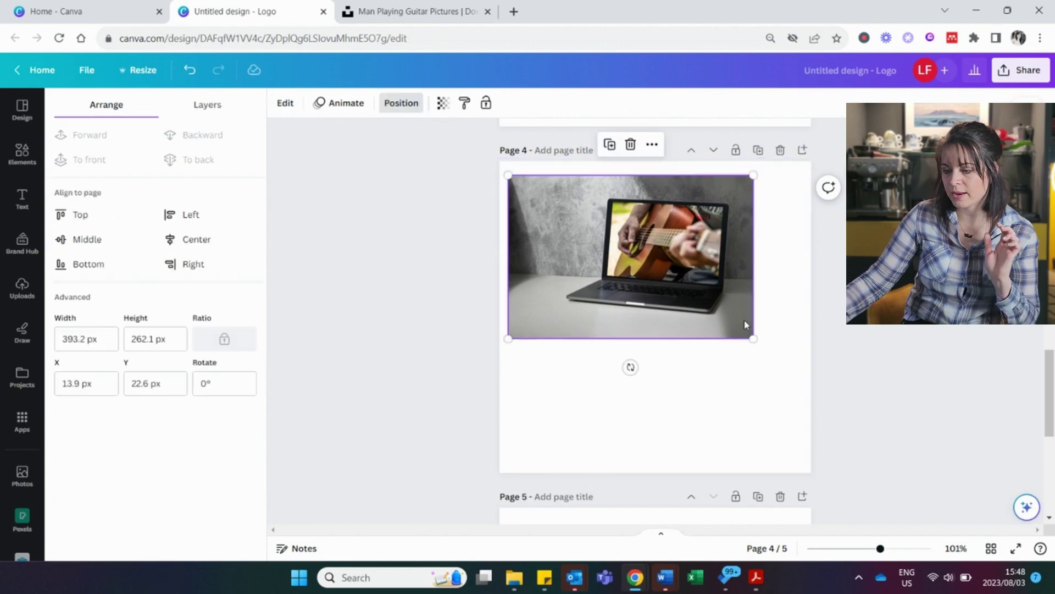
Enlarge the laptop mockup to 534×356 and stretch it across page 4's width
{"action": "left_click_drag", "start_coordinate": [771, 372], "coordinate": [806, 443]}
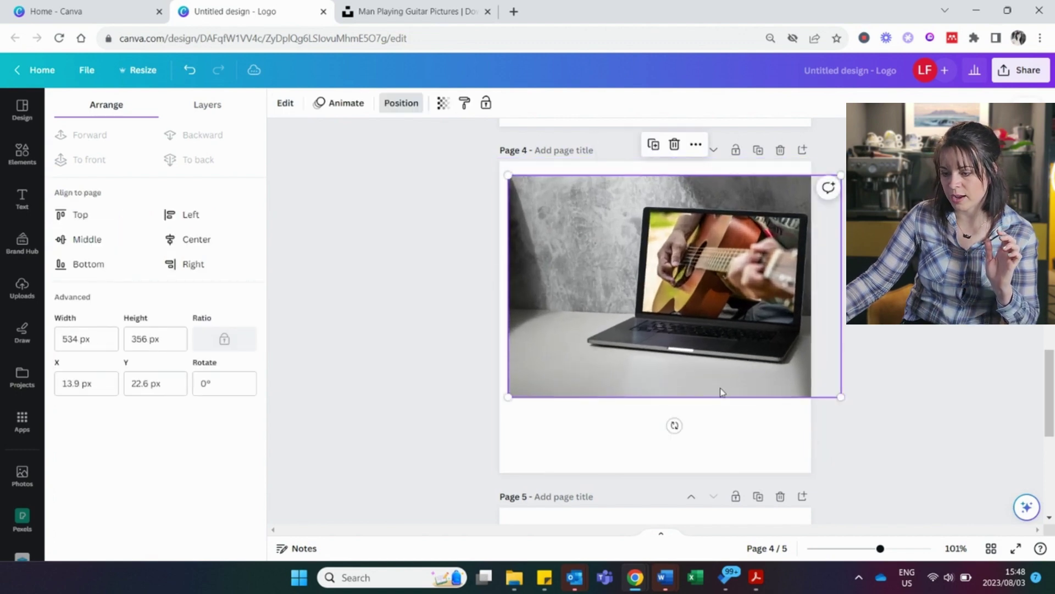
{"action": "left_click_drag", "start_coordinate": [721, 392], "coordinate": [687, 460]}
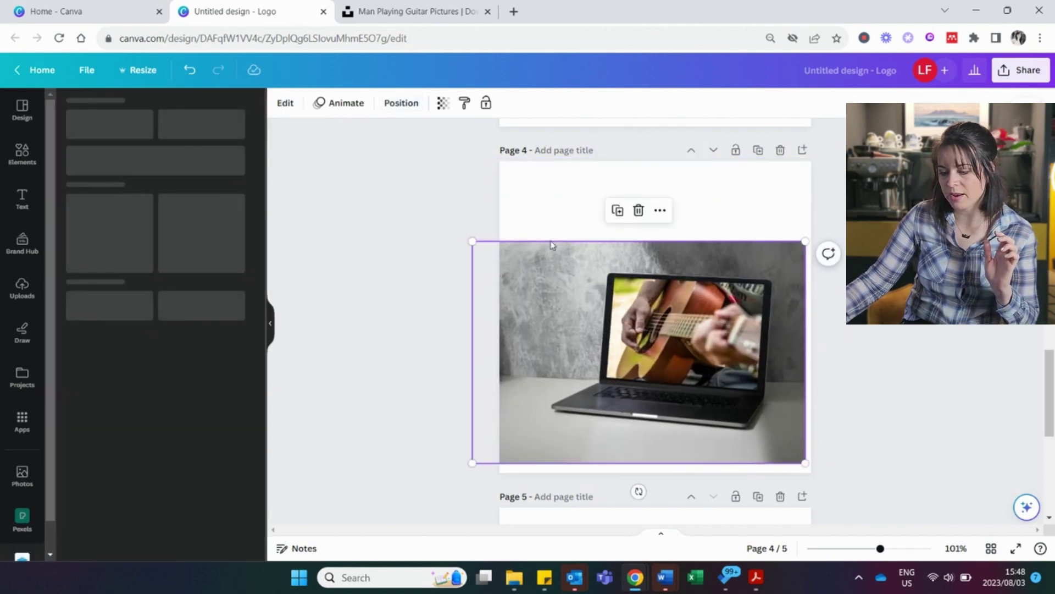
{"action": "key", "text": "ctrl+z"}
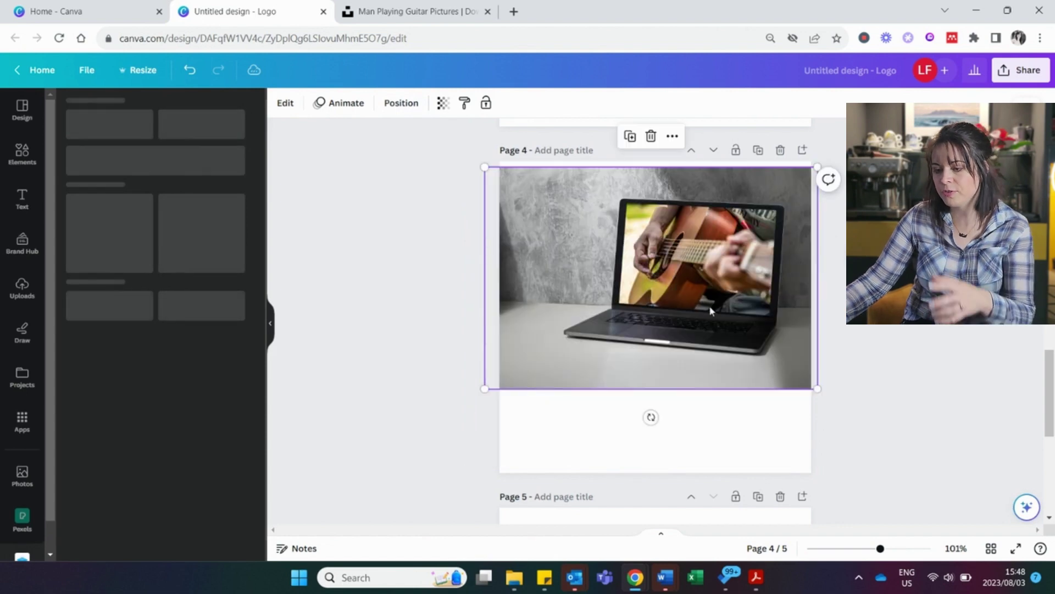
{"action": "right_click", "coordinate": [546, 318]}
{"action": "key", "text": "Escape"}
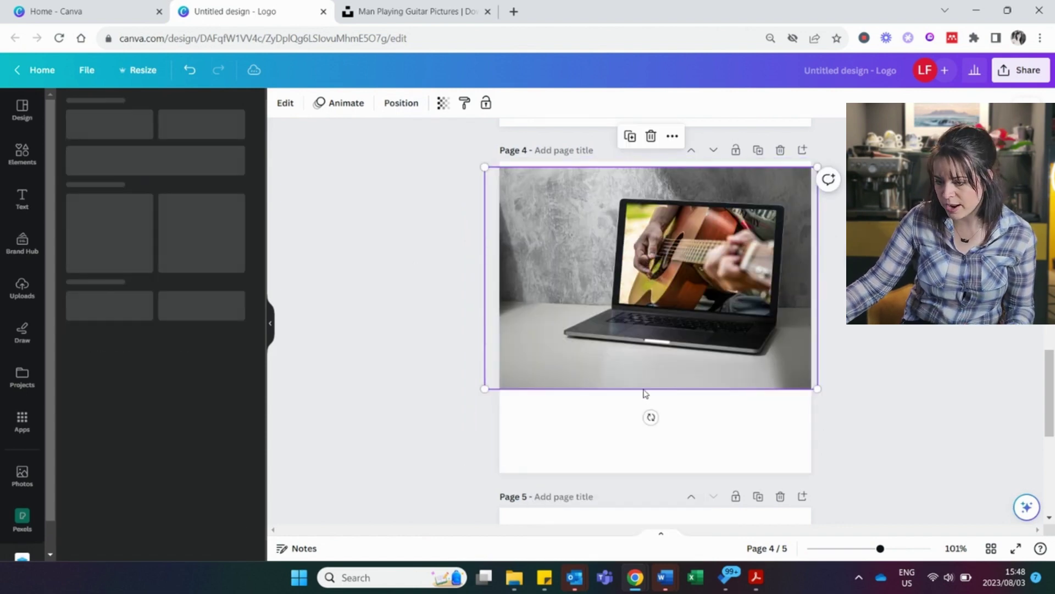
{"action": "left_click_drag", "start_coordinate": [485, 389], "coordinate": [477, 396]}
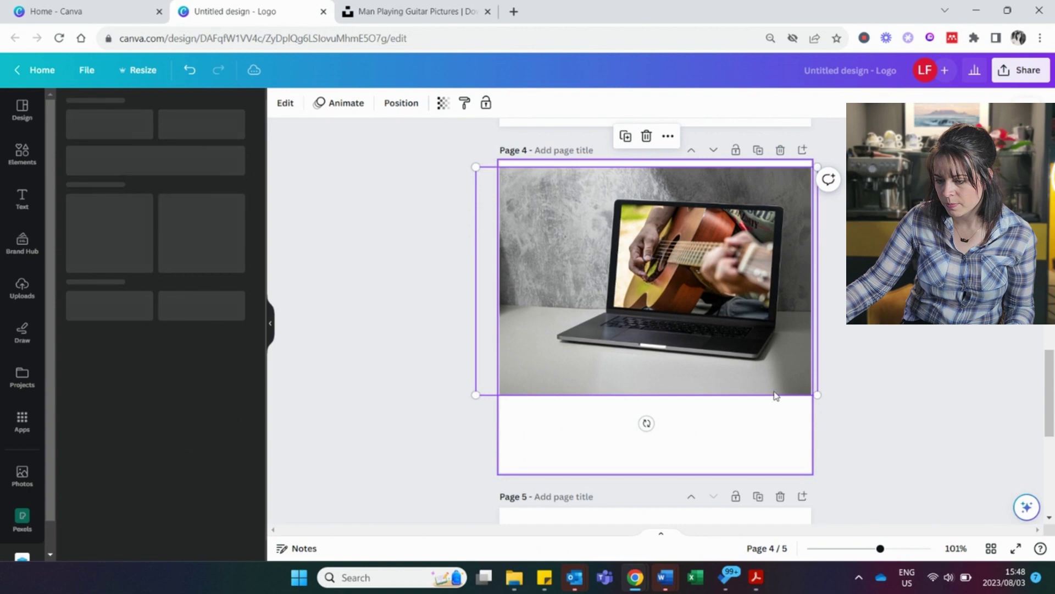
{"action": "left_click_drag", "start_coordinate": [817, 394], "coordinate": [865, 426]}
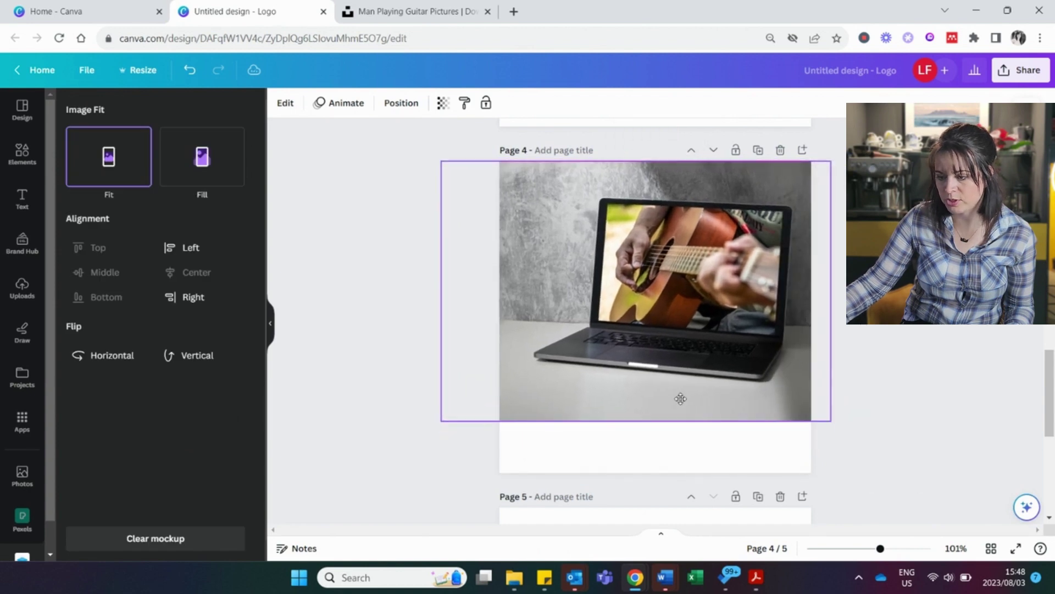
Deselect the laptop mockup to review the finished page 4
{"action": "left_click", "coordinate": [598, 459]}
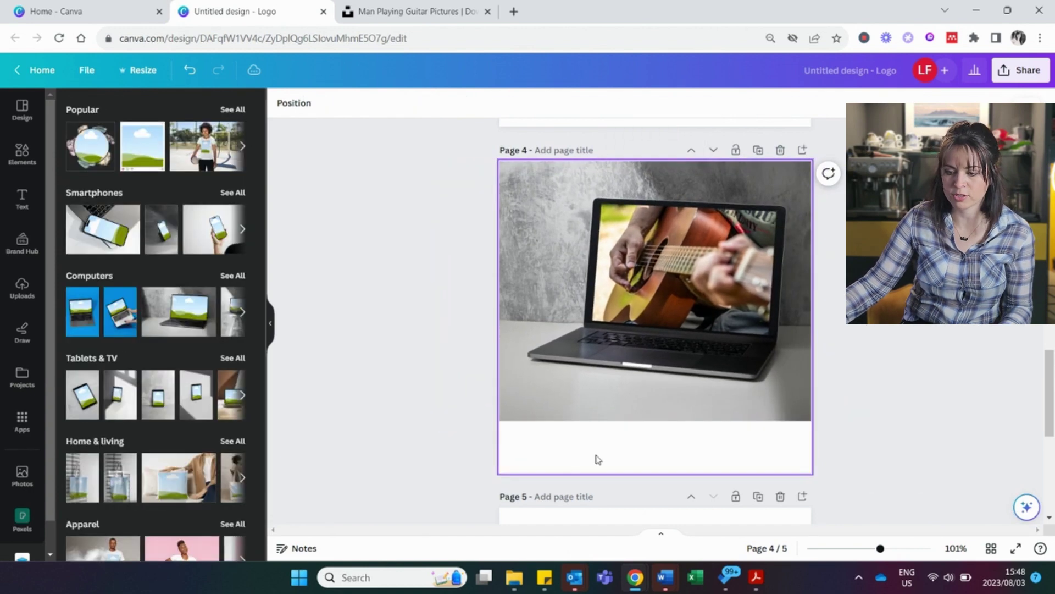